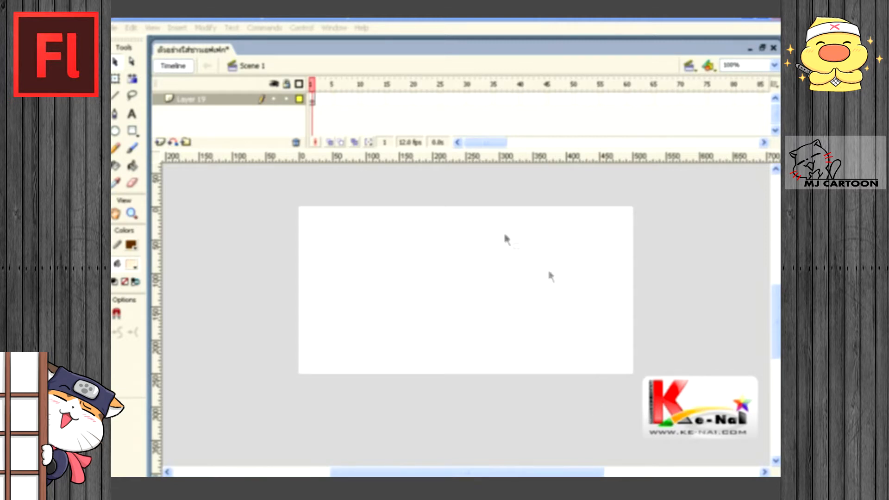
Step: Open the document's Library, select the character symbol 1.ตัวละคร, and reposition and enlarge the panel over the stage
click(334, 28)
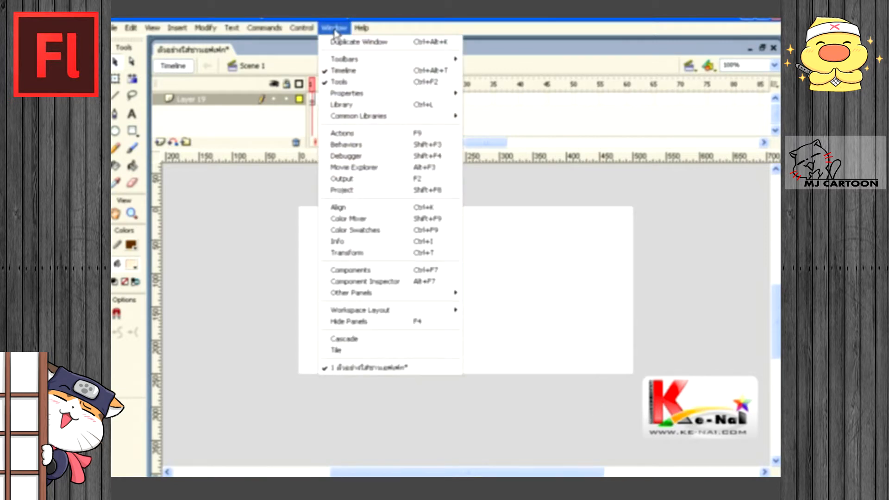
click(357, 105)
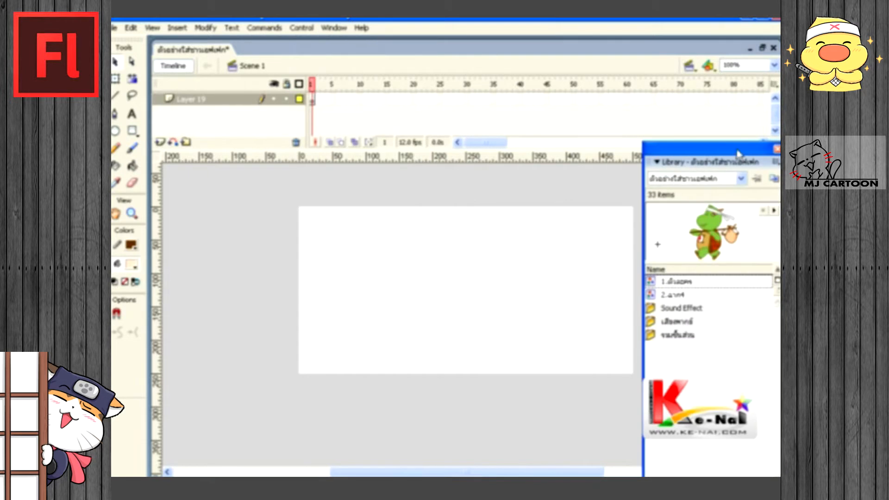
drag(738, 154, 705, 139)
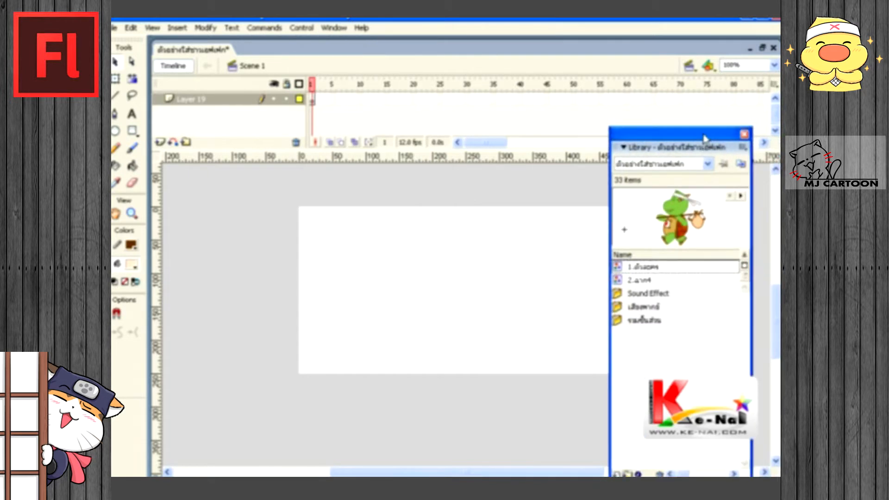
click(638, 270)
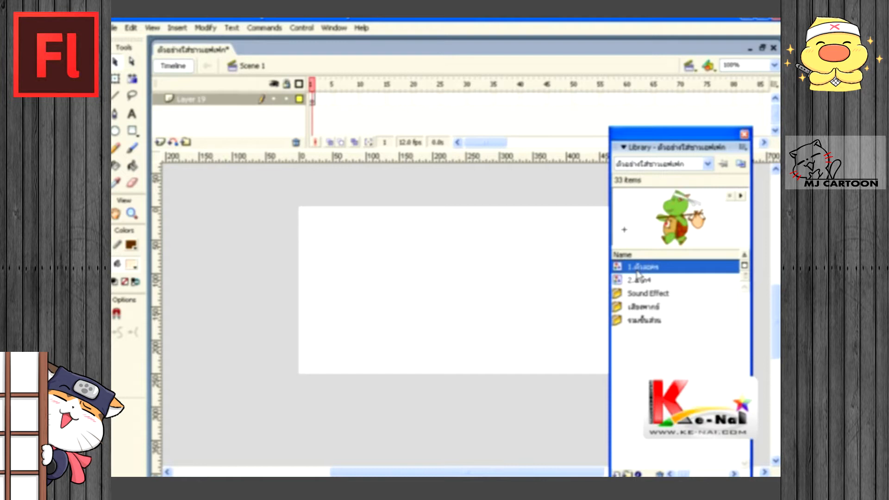
drag(676, 138, 519, 94)
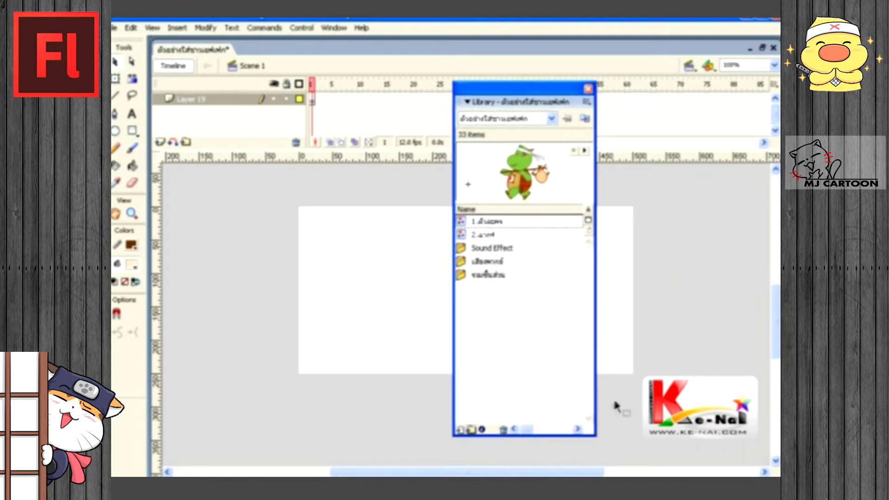
drag(595, 435, 619, 455)
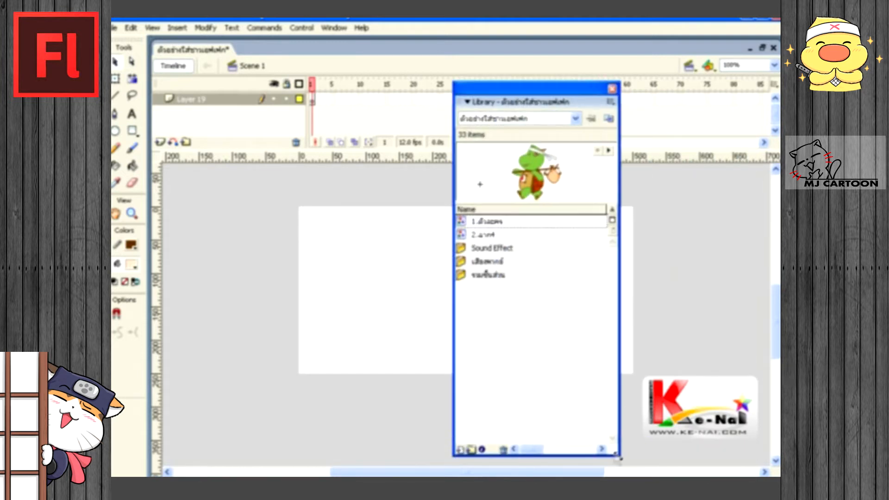
Step: Open the 1.ตัวละคร symbol for editing, go to frame 1, close the Library, and play the turtle's animation
double_click(469, 224)
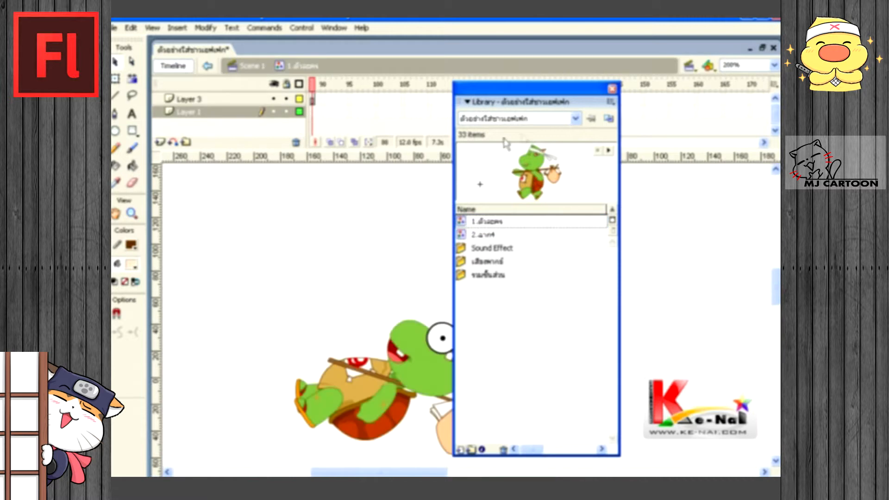
drag(545, 92, 684, 135)
click(532, 111)
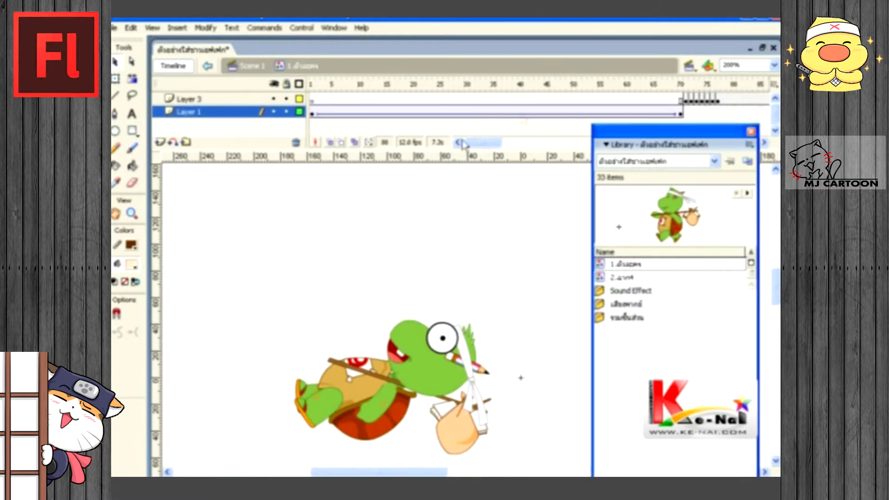
click(311, 84)
click(751, 132)
key(Return)
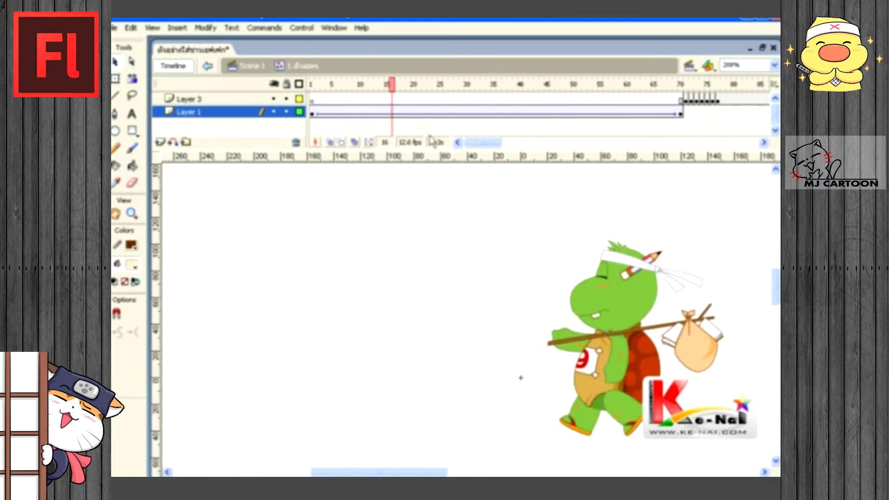
Step: Open the turtle's nested symbol and the head symbol inside it, and play the head's mouth animation
click(644, 317)
double_click(683, 308)
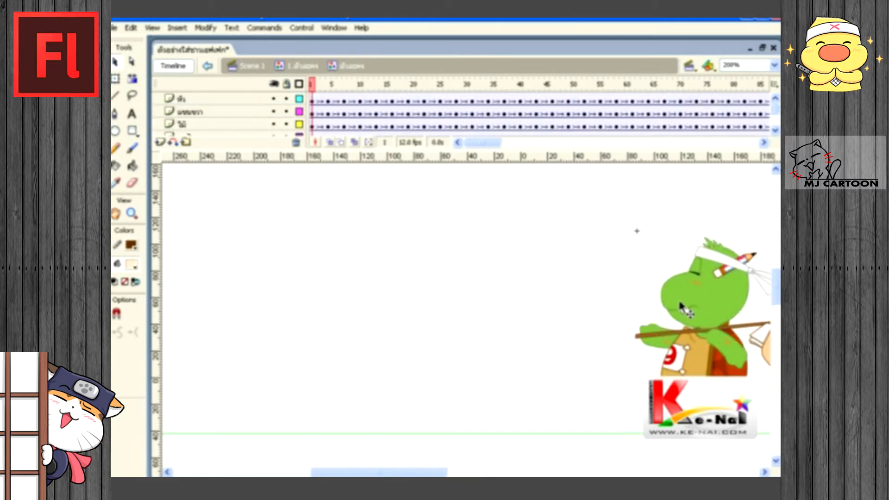
click(712, 288)
double_click(712, 288)
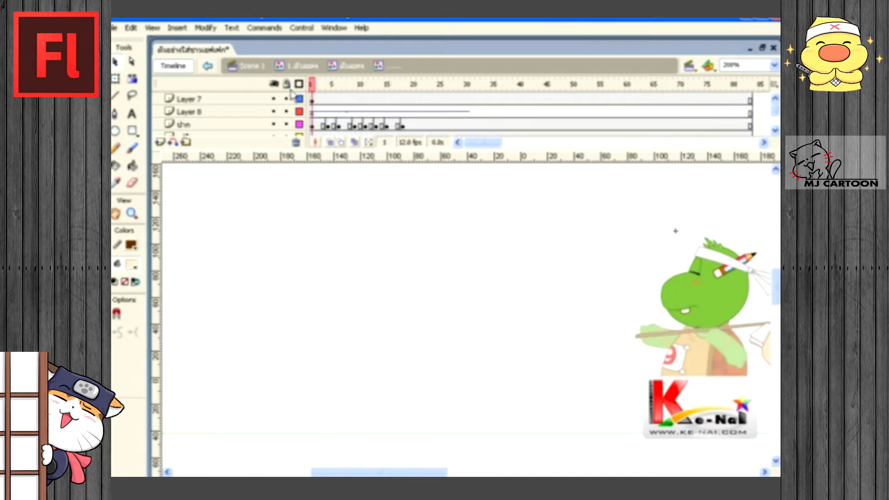
key(Return)
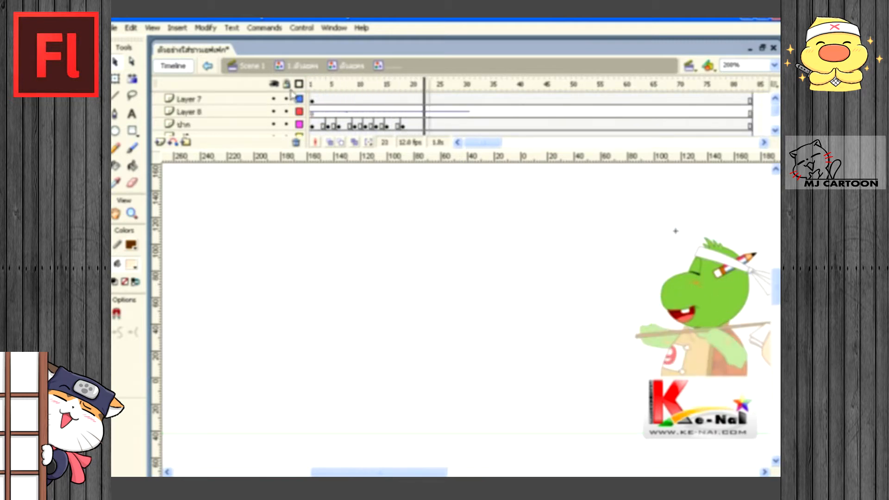
Step: Leave the nested head and character symbols and return to Scene 1
click(299, 65)
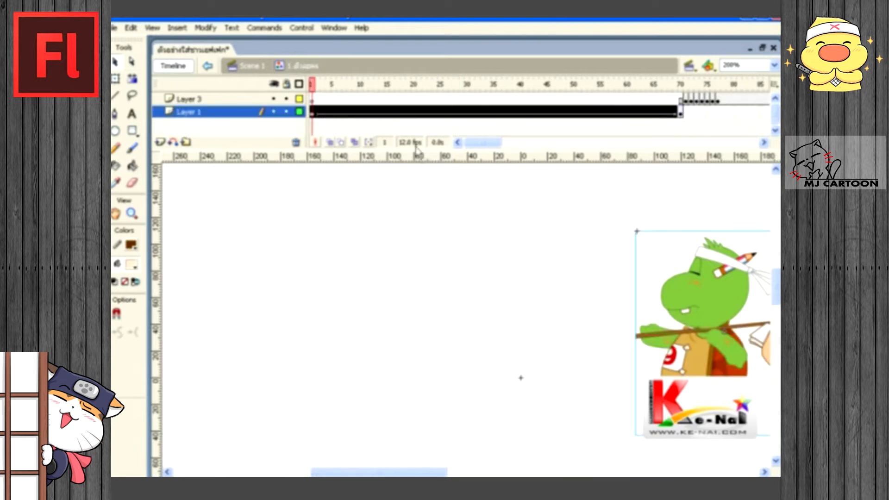
click(585, 206)
click(249, 67)
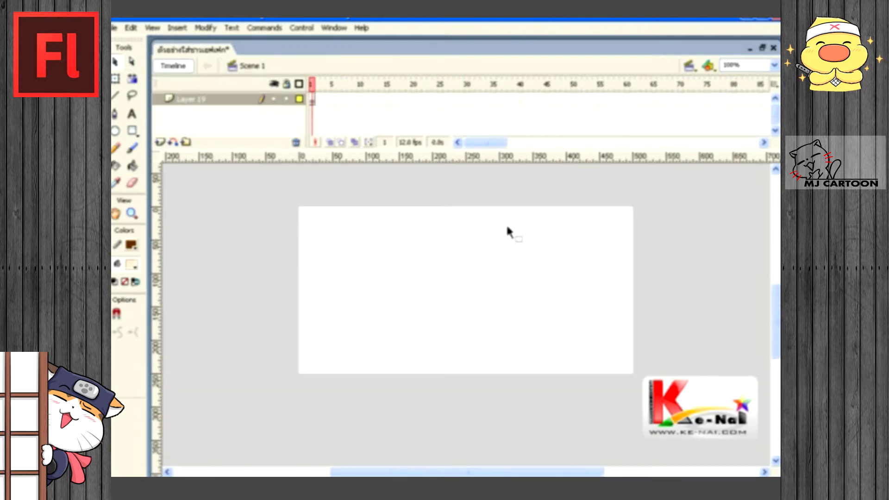
Step: Reopen the Library, preview the background symbol numbered 2, and move and shorten the panel
key(ctrl+l)
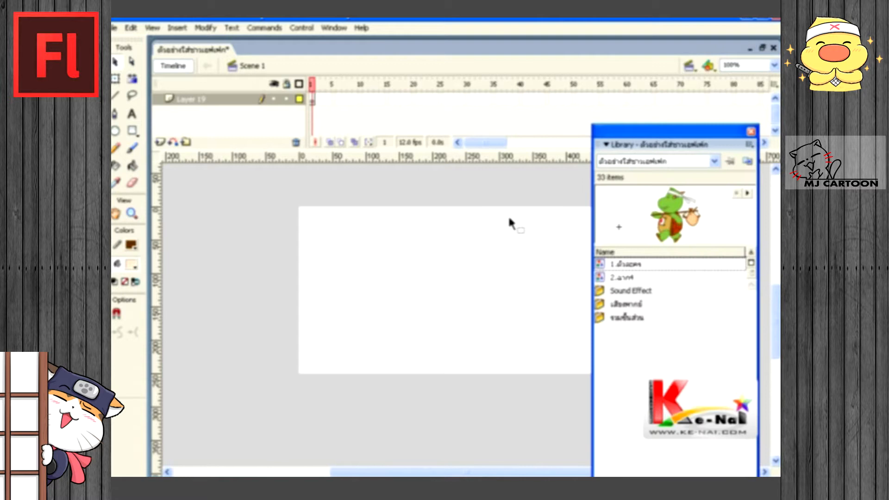
click(622, 279)
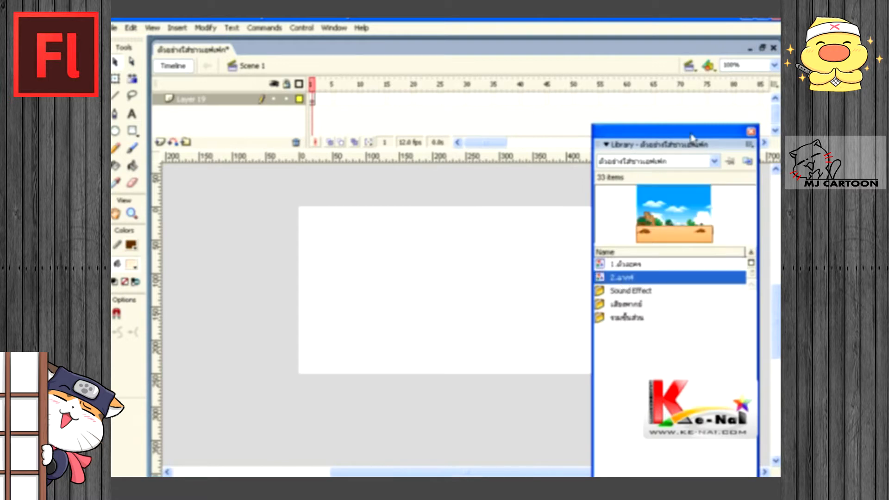
drag(690, 135, 692, 108)
drag(707, 469, 706, 443)
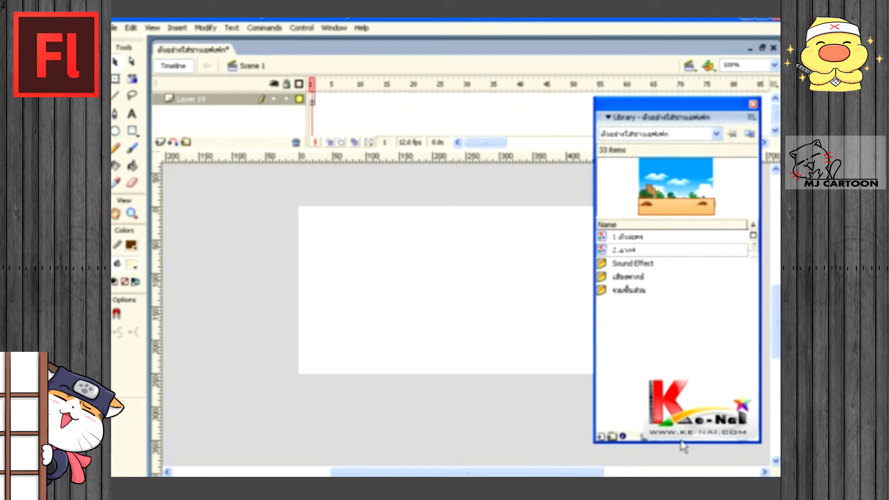
drag(682, 446, 682, 398)
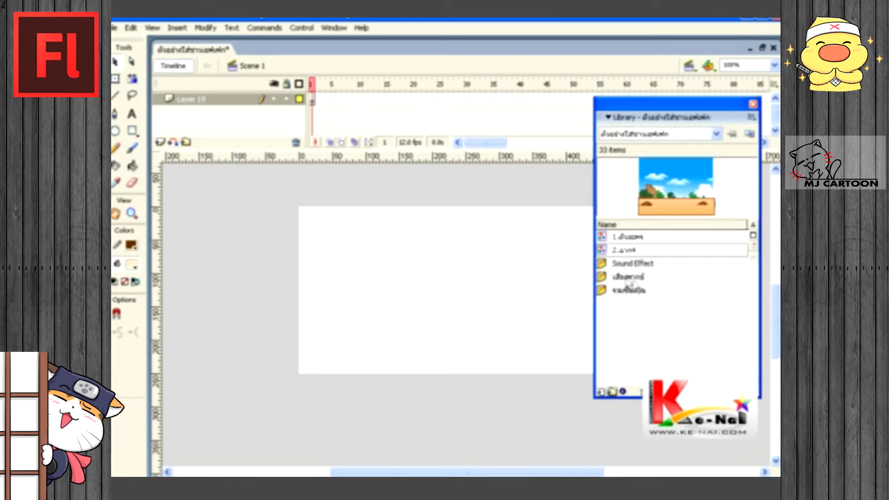
Step: Expand the Sound Effect folder and lengthen the Library panel to review the folder's sounds
double_click(607, 267)
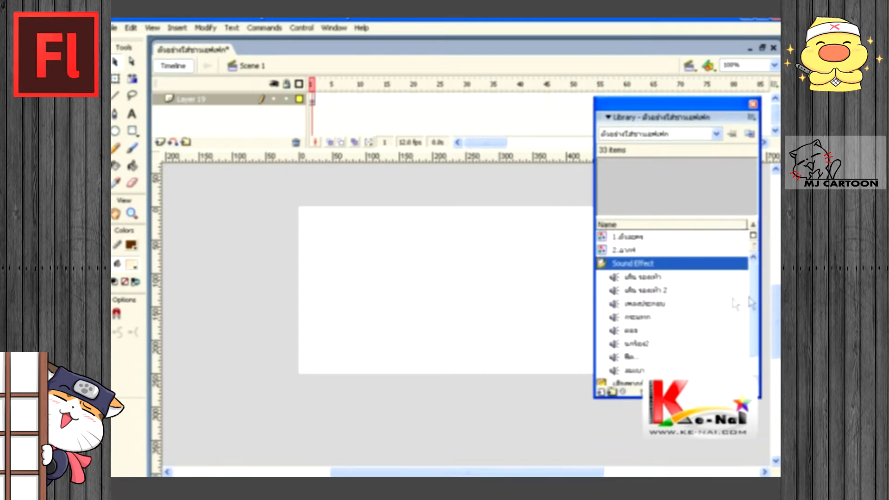
scroll(754, 307, down, 1)
drag(754, 306, 753, 303)
drag(695, 397, 694, 425)
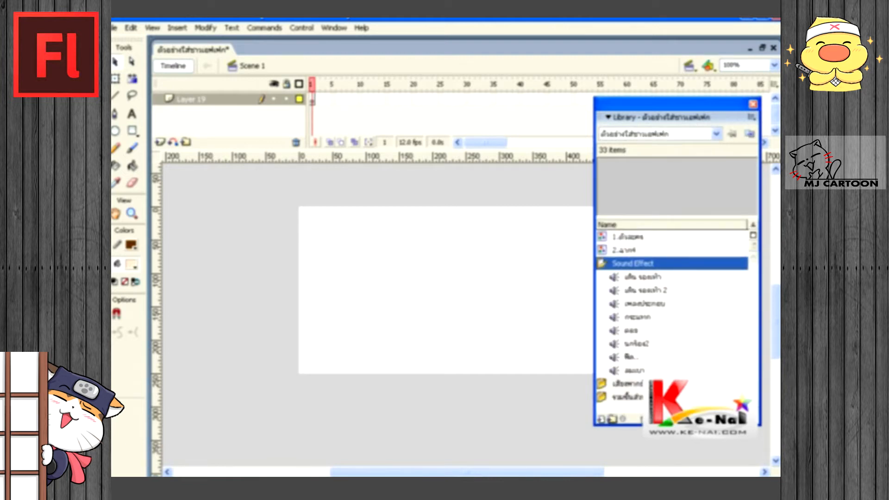
Step: Collapse Sound Effect, examine the Shot3 recording in the เสียงพากย์ folder, and preview the background and character symbols again
double_click(601, 267)
click(602, 277)
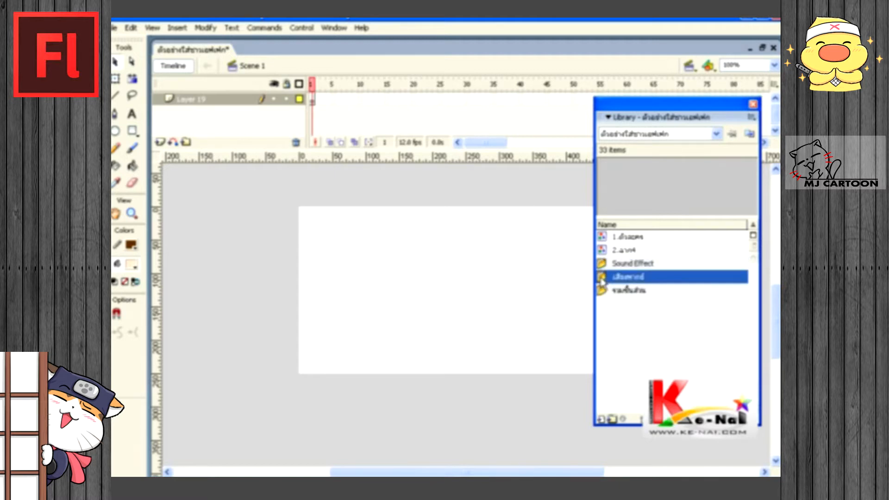
double_click(602, 278)
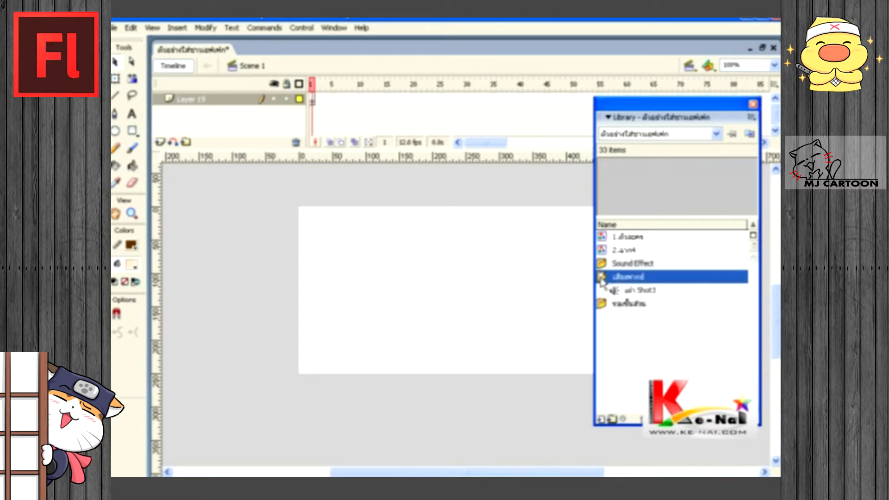
click(629, 290)
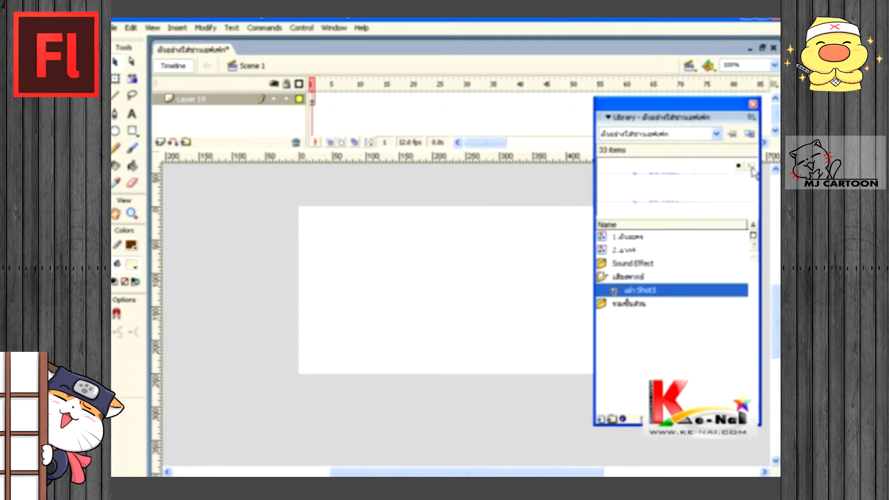
double_click(602, 278)
click(621, 251)
click(621, 236)
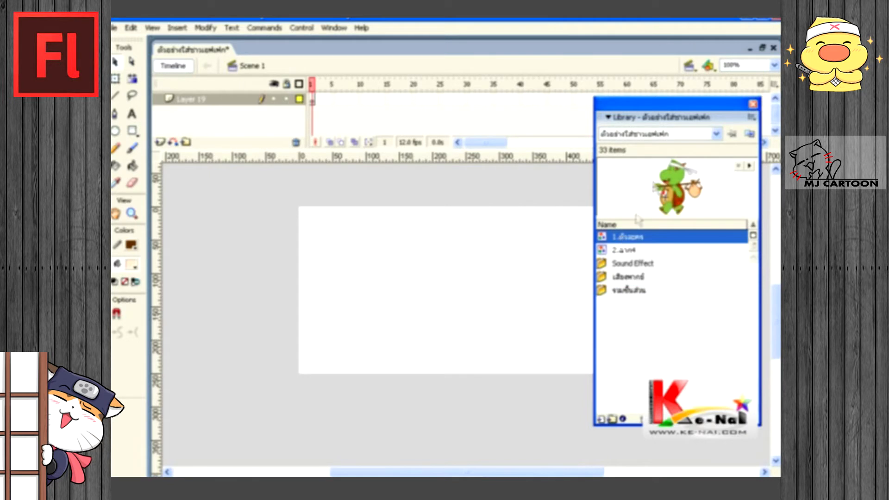
Step: Narrow the timeline's layer name column and close the Library to clear the workspace around the stage
drag(712, 112, 705, 186)
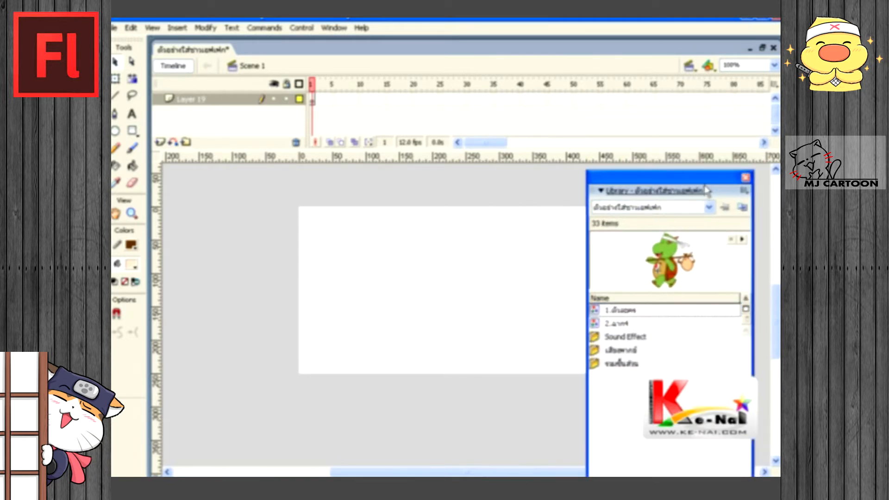
drag(427, 472, 452, 470)
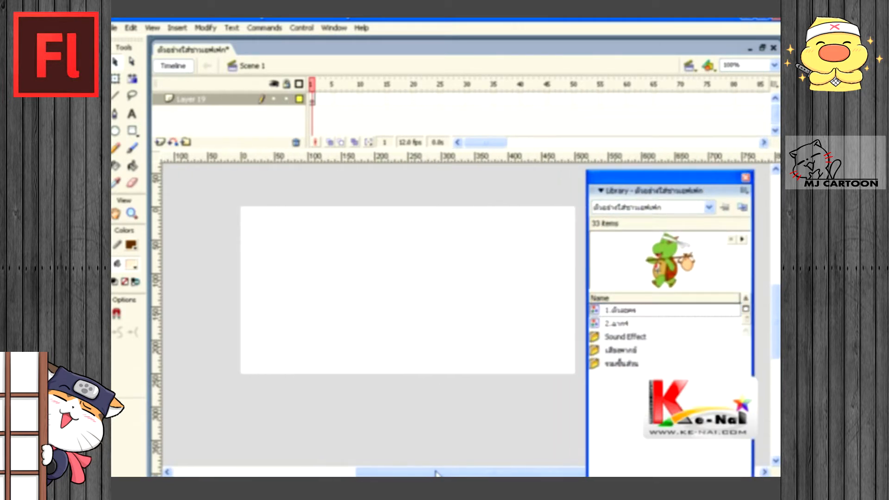
drag(311, 122, 284, 121)
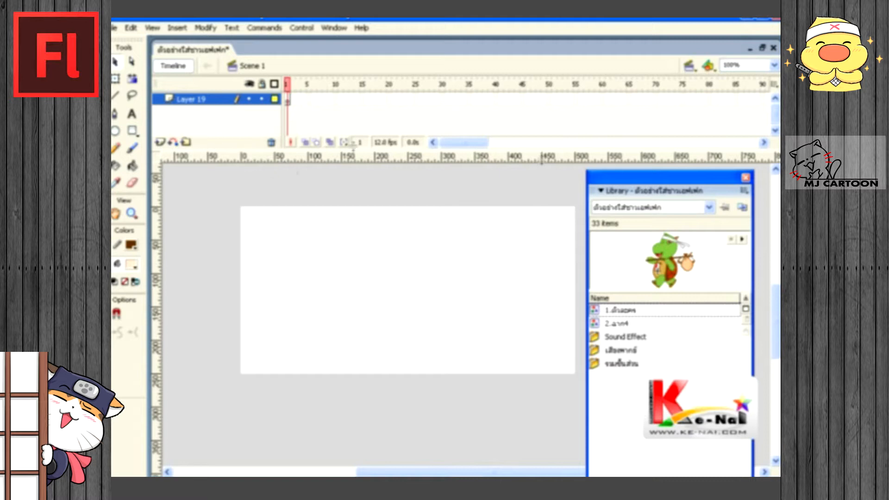
click(745, 177)
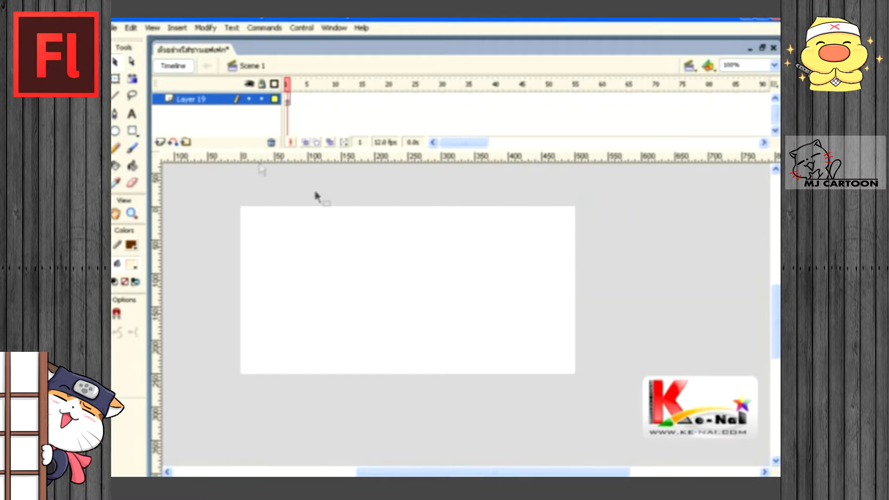
Step: Rename Layer 19 to กรอบ
double_click(215, 99)
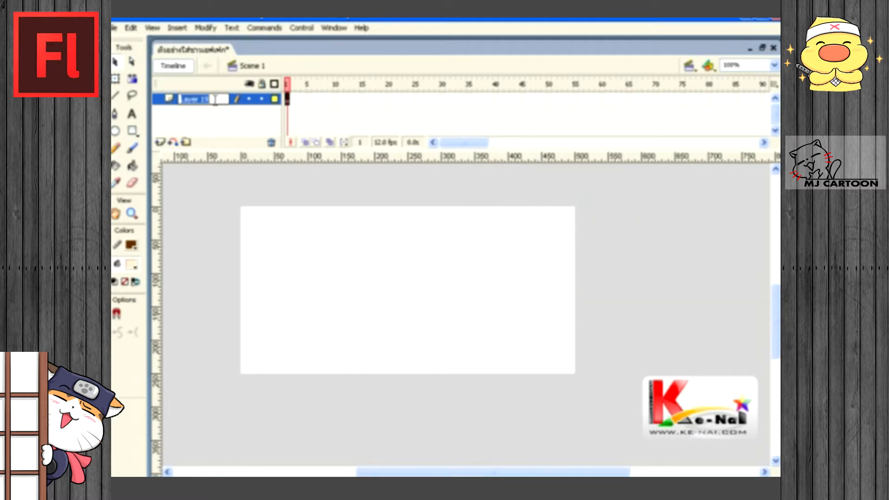
text(d)
key(Return)
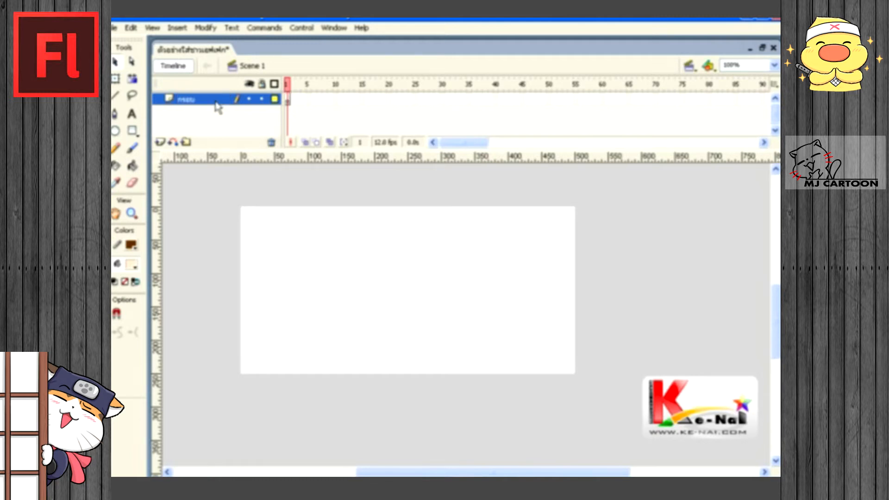
Step: Place two horizontal and two vertical guides along the four edges of the stage
drag(301, 161, 303, 211)
drag(326, 160, 345, 377)
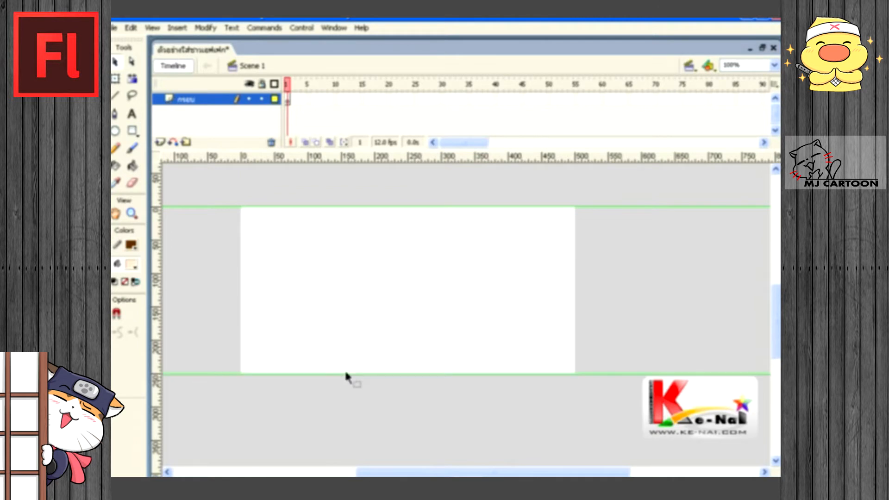
drag(162, 271, 576, 272)
drag(157, 274, 240, 270)
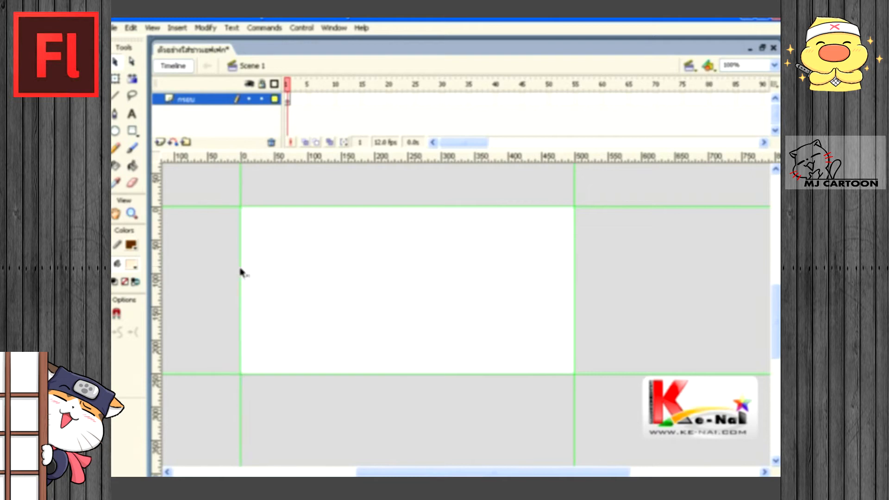
Step: Draw a rectangle with a brown outline and no fill along the stage edges, about 500 by 250 px
click(133, 270)
click(287, 285)
click(133, 131)
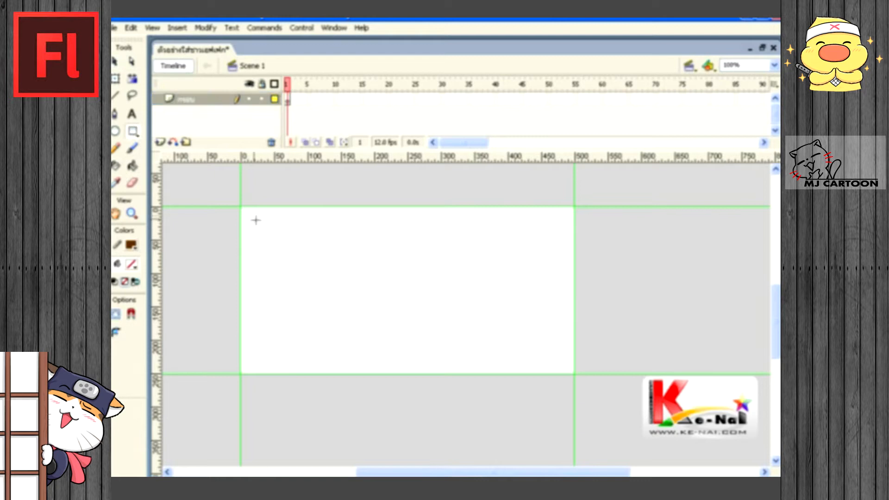
drag(241, 206, 574, 373)
Step: Draw a larger unfilled brown rectangle around the stage, about 870 by 530 px, on the กรอบ layer
drag(607, 472, 599, 473)
key(ctrl+minus)
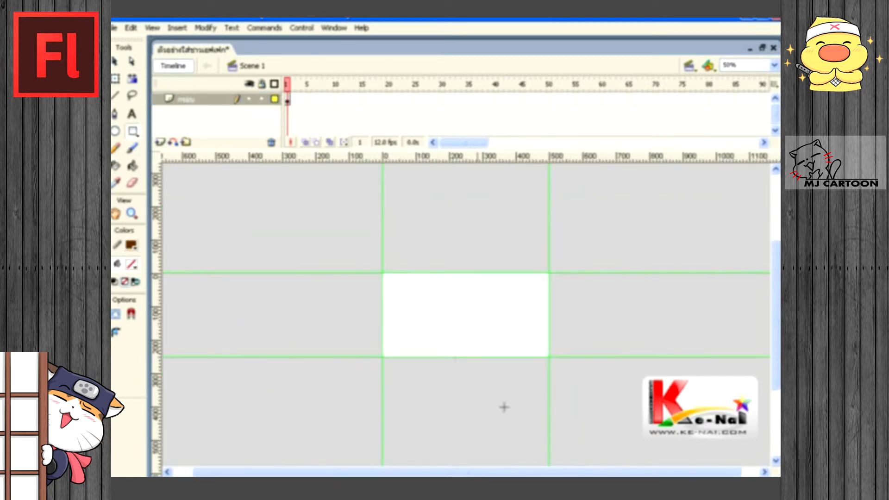
drag(319, 229, 610, 407)
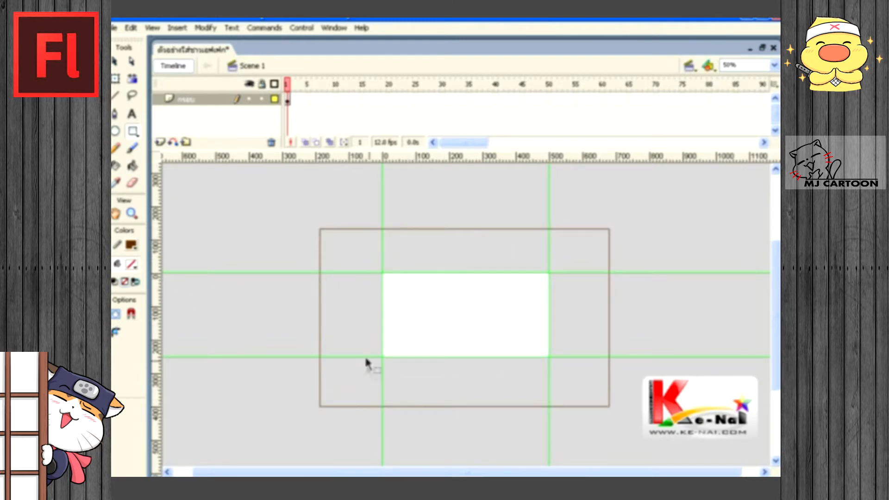
Step: Nudge the outer brown rectangle upward so it sits evenly around the stage
ctrl+double_click(320, 364)
key(Up)
key(Up)
key(Up)
key(Up)
key(Up)
key(Up)
key(Up)
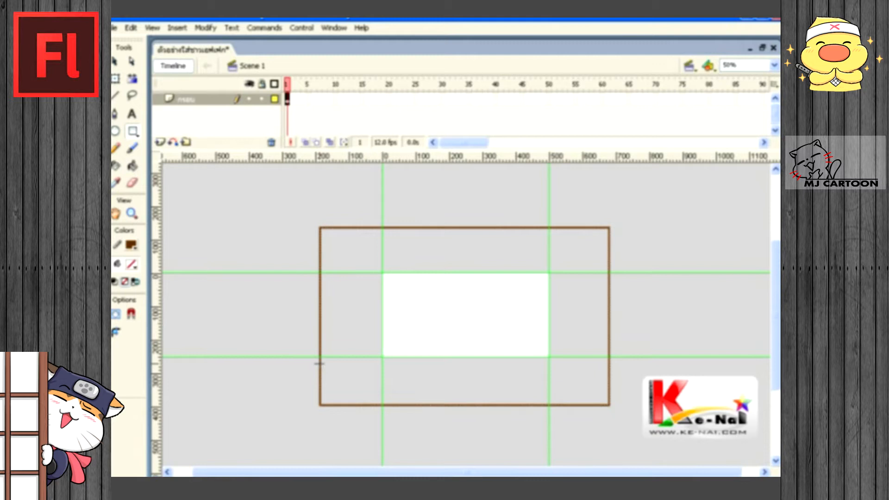
click(279, 361)
Step: Fill the area between the inner and outer brown rectangles with black using the Paint Bucket
click(132, 264)
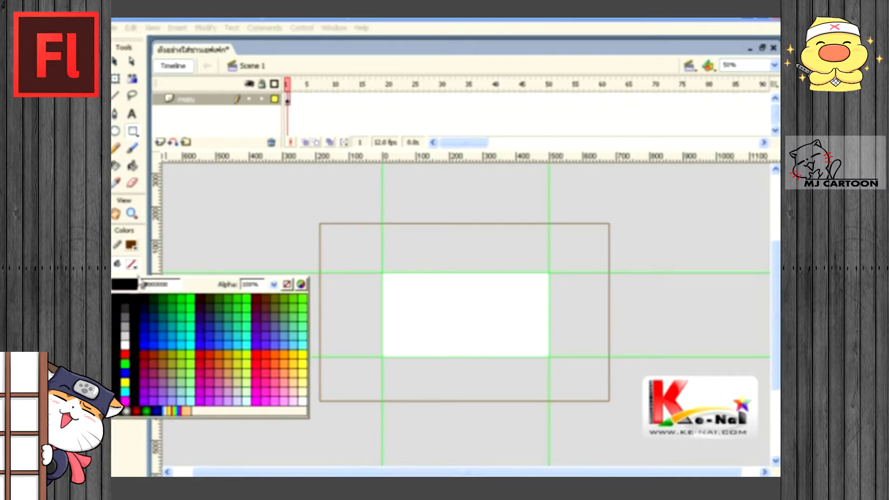
click(134, 297)
click(133, 166)
click(405, 252)
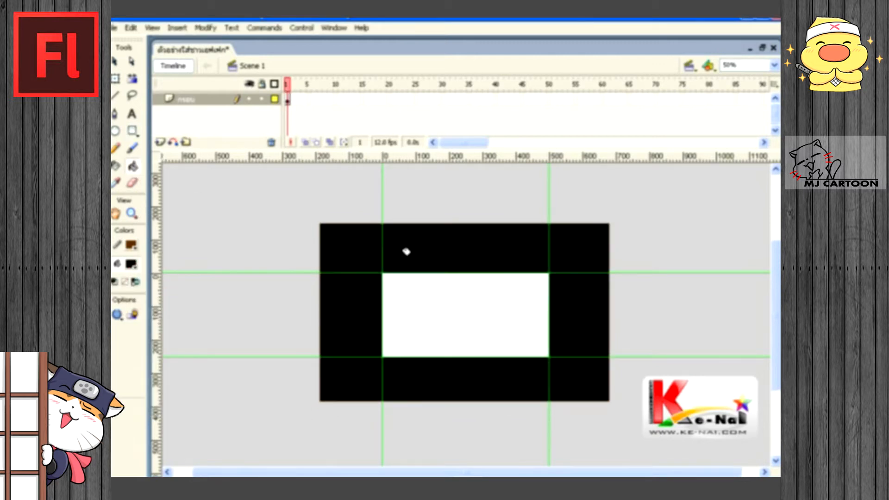
Step: Select the whole black frame with its outlines and group it
drag(274, 200, 739, 454)
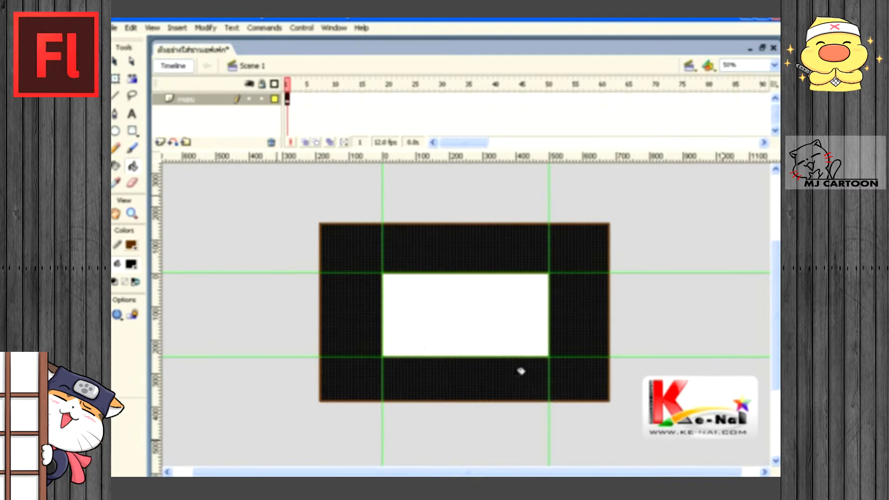
click(292, 315)
drag(272, 194, 635, 404)
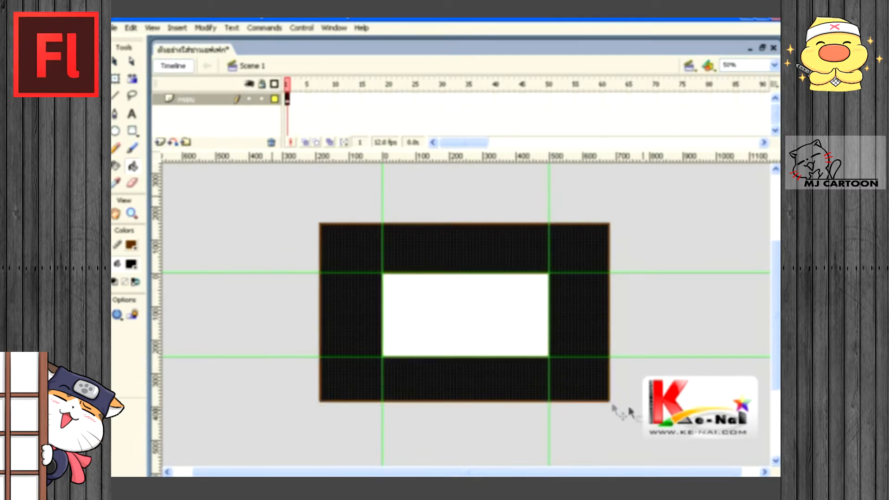
click(586, 373)
key(v)
click(581, 395)
key(ctrl+g)
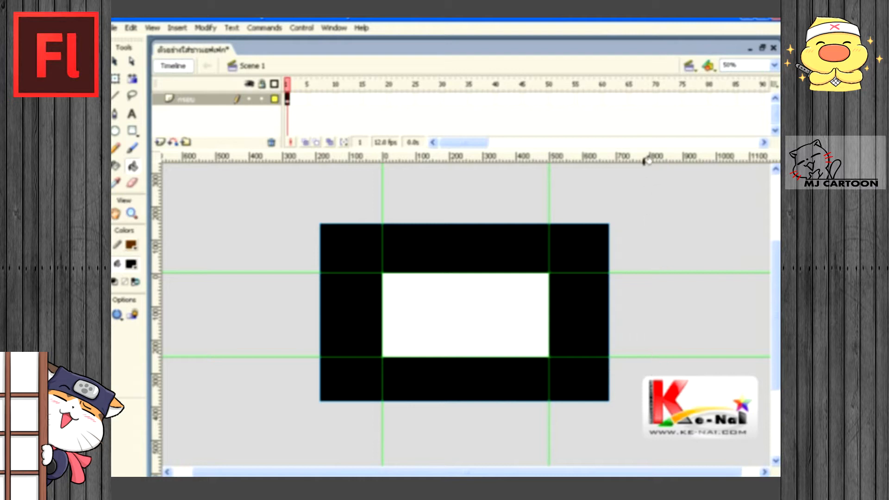
Step: Remove all four guides from around the stage
ctrl+click(627, 206)
ctrl+click(580, 259)
key(ctrl+1)
scroll(594, 248, up, 2)
scroll(596, 249, down, 2)
scroll(590, 250, up, 2)
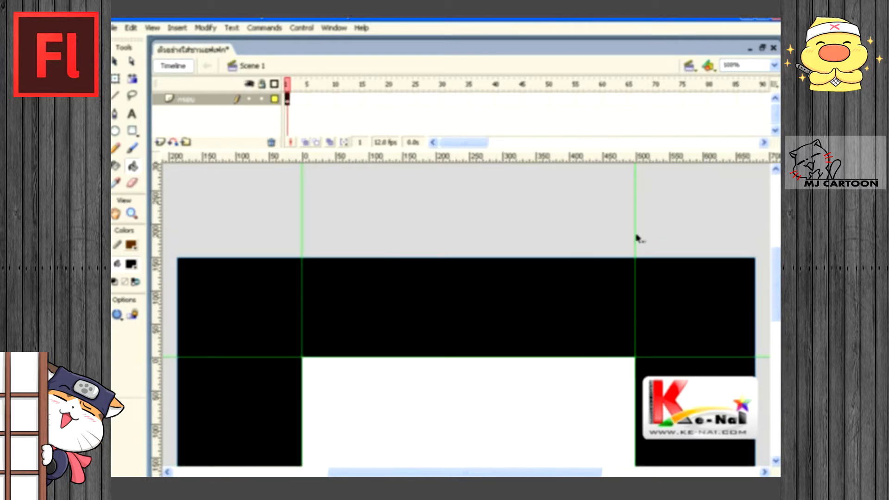
drag(635, 239, 153, 213)
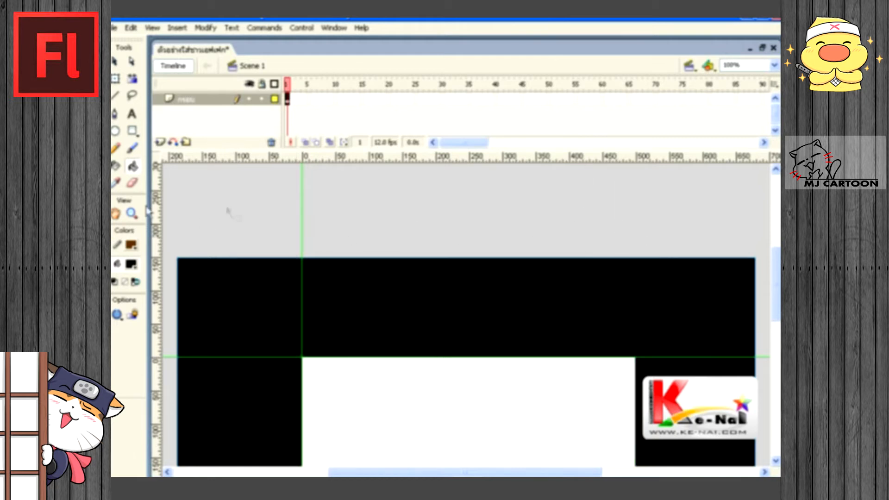
drag(302, 204, 132, 214)
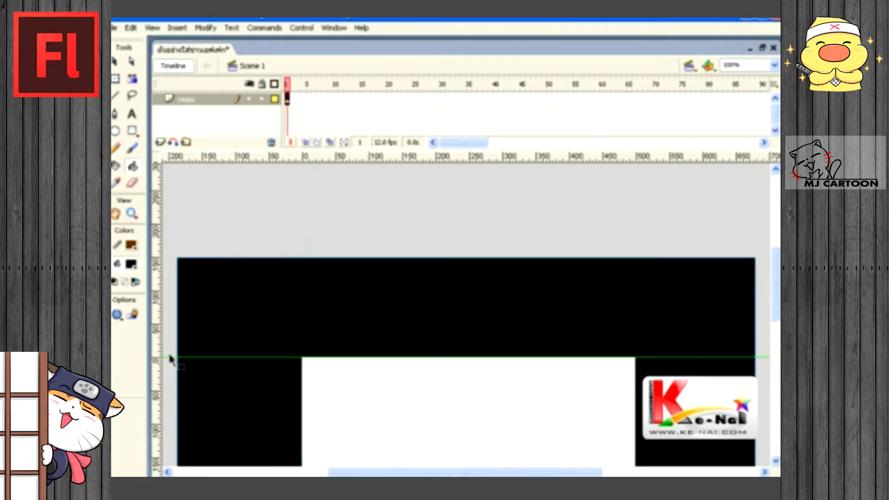
drag(170, 357, 194, 152)
scroll(270, 250, down, 3)
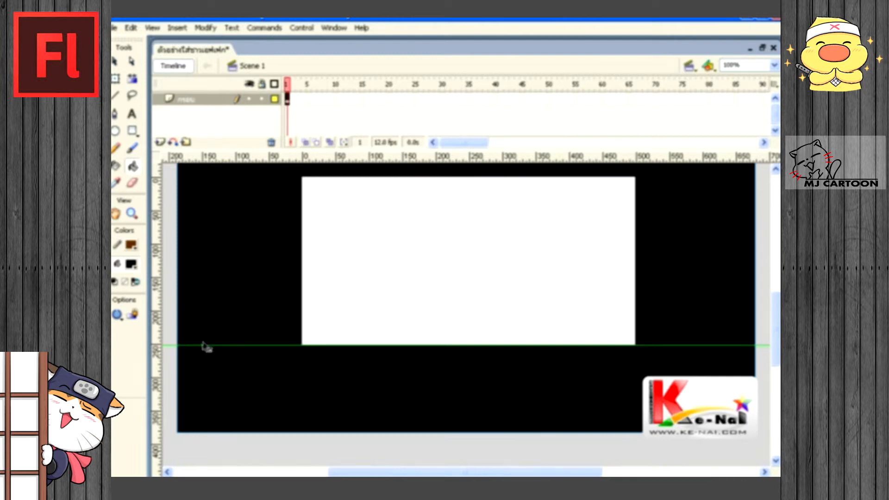
drag(204, 346, 221, 138)
key(ctrl+minus)
ctrl+click(271, 260)
click(369, 254)
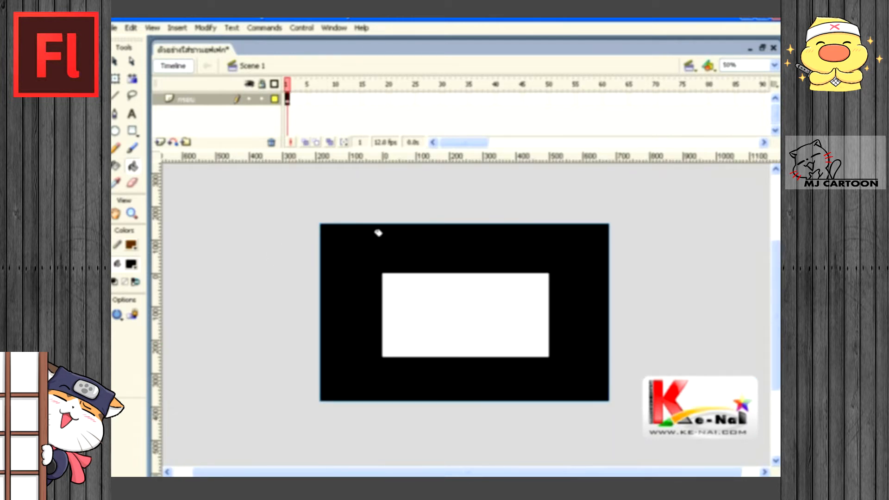
Step: Lock the grouped black frame with the Arrange command and test whether it can still be moved
right_click(378, 233)
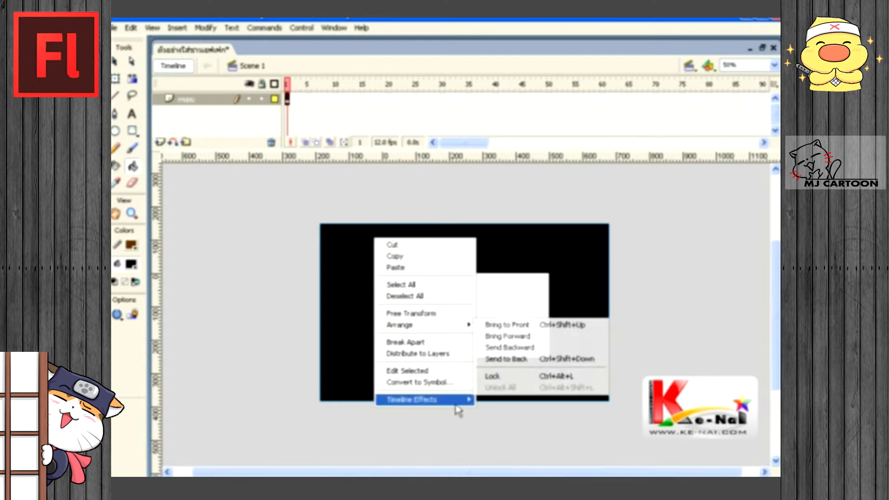
mouse_move(447, 326)
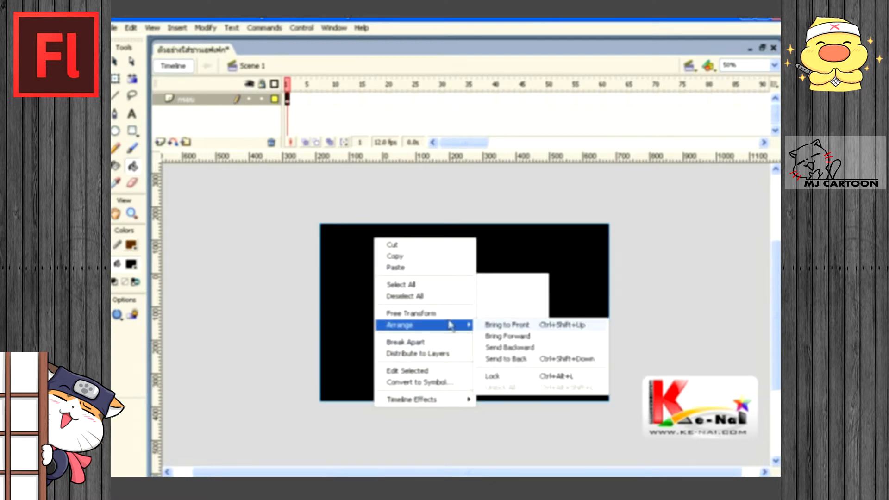
click(525, 377)
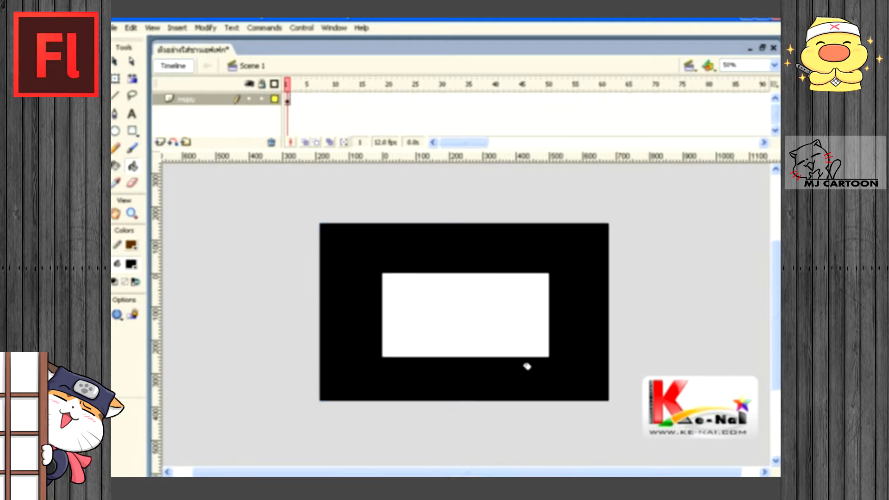
click(116, 62)
drag(383, 256, 581, 295)
Step: Extend the กรอบ layer with frames up to frame 70
click(603, 99)
click(645, 100)
click(672, 100)
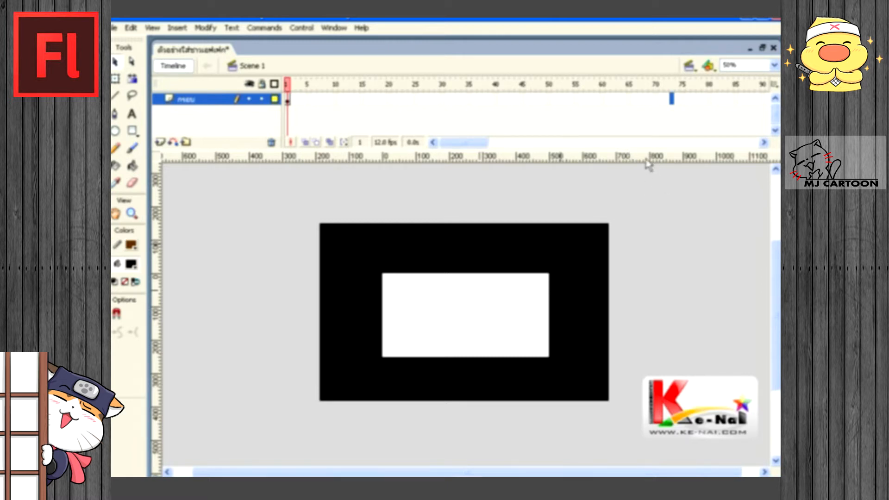
click(656, 99)
key(F5)
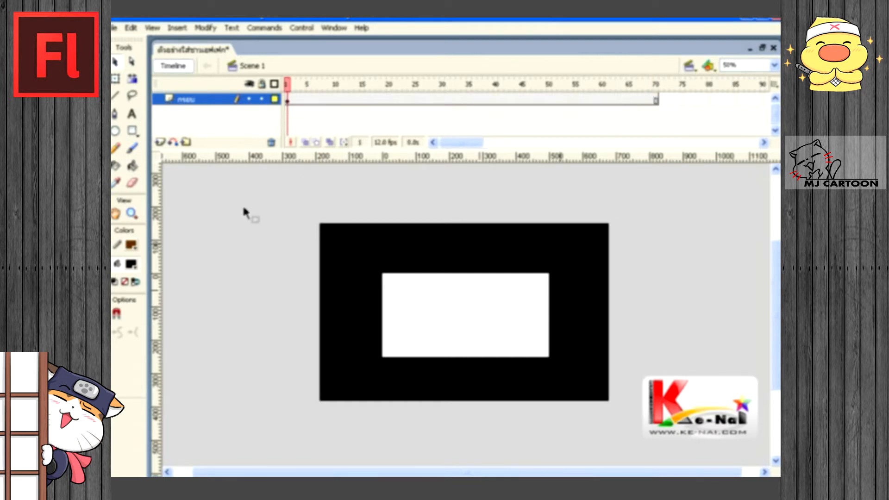
Step: Add a new layer beneath กรอบ and name it Shot
drag(520, 472, 512, 474)
key(ctrl+1)
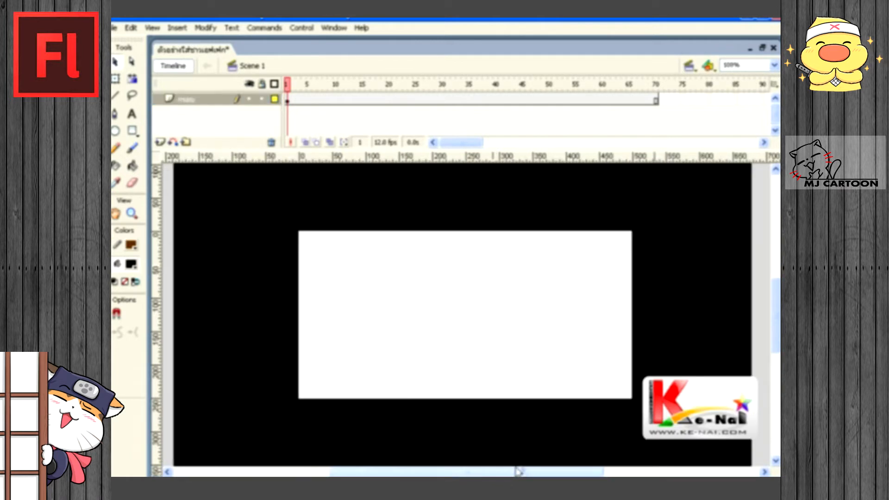
click(165, 143)
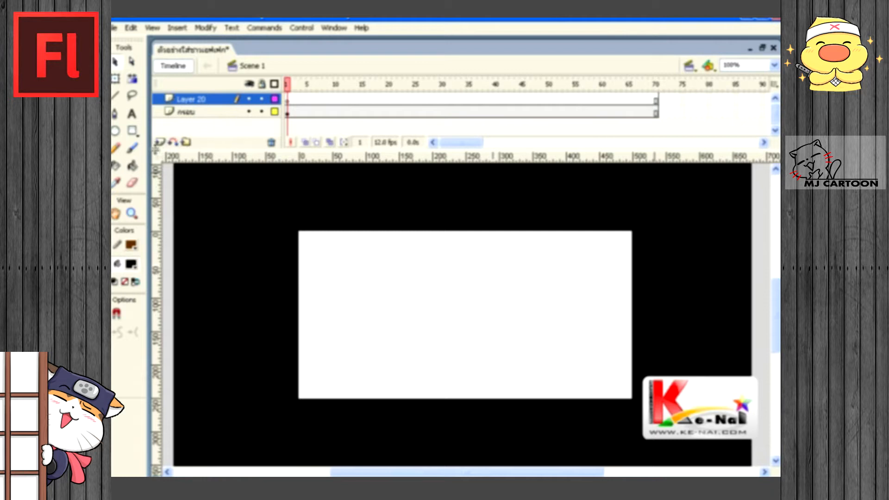
click(206, 101)
drag(208, 104, 210, 122)
click(529, 295)
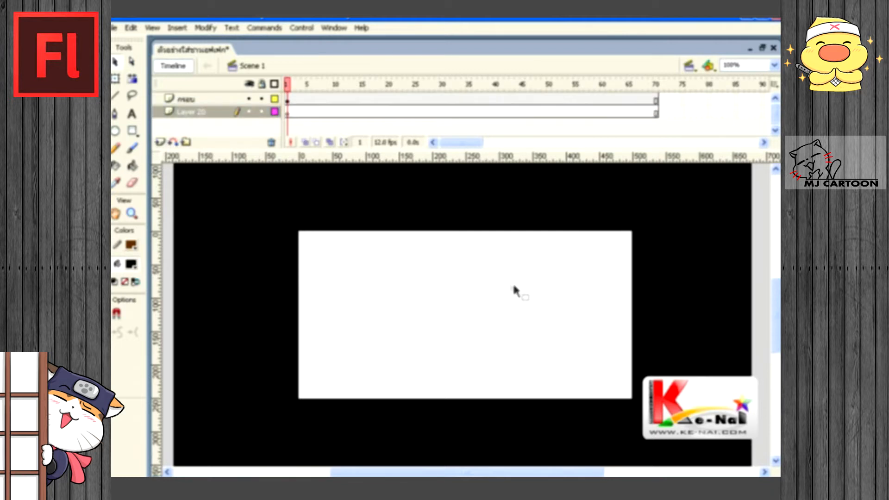
double_click(200, 112)
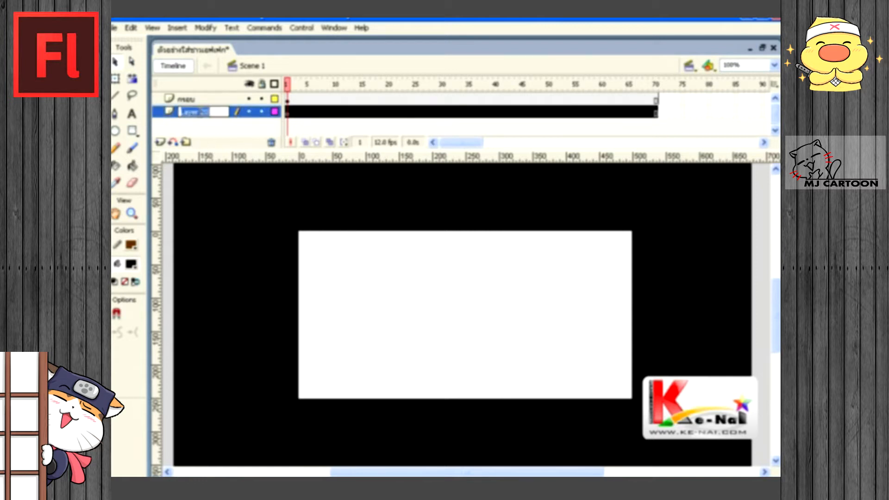
text(ฉ)
click(202, 120)
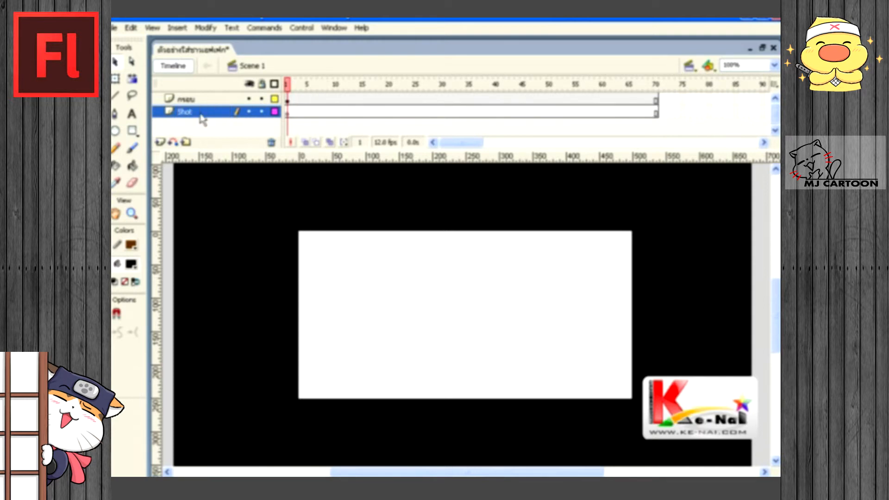
Step: Place the turtle character symbol from the library near the middle of the stage on the Shot layer
click(116, 132)
key(ctrl+l)
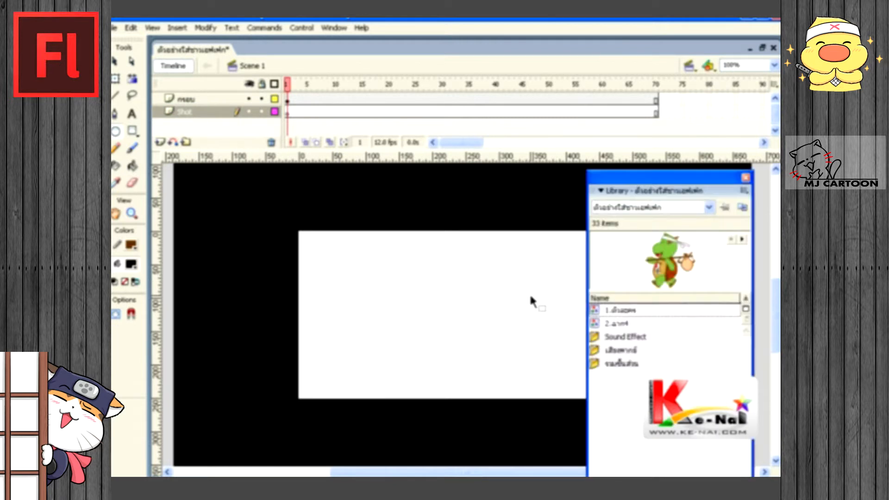
click(623, 323)
click(622, 312)
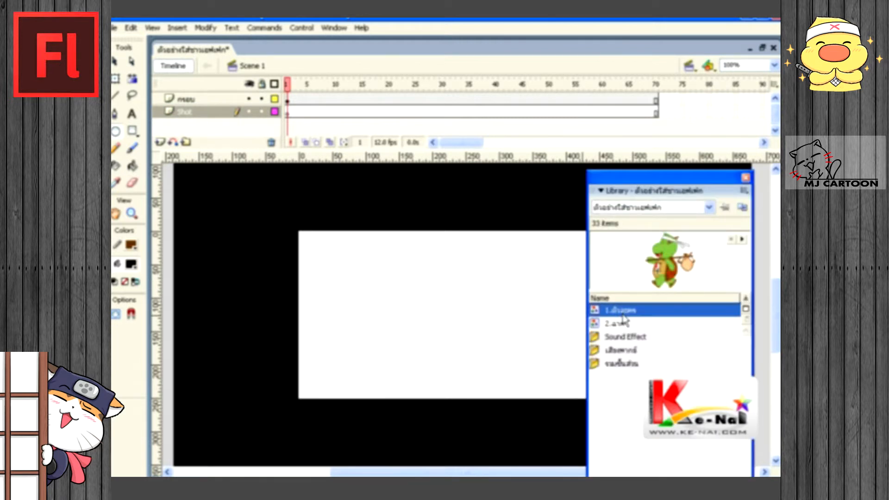
drag(642, 180, 659, 179)
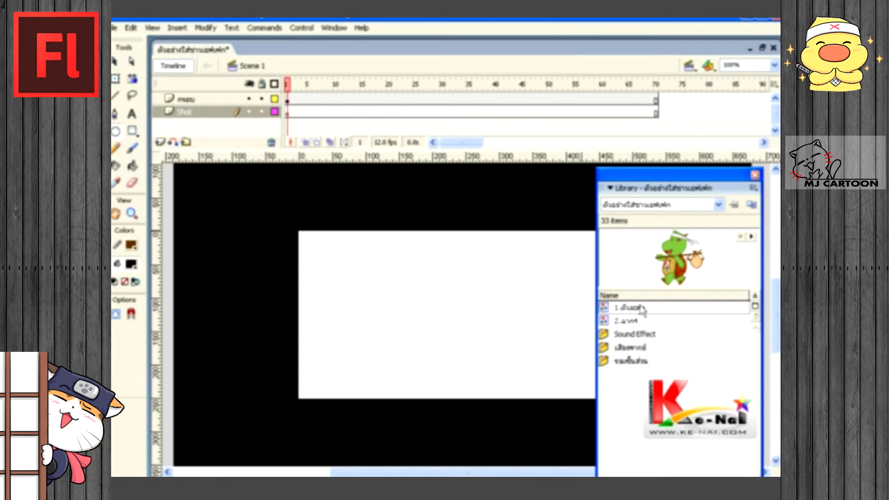
click(116, 62)
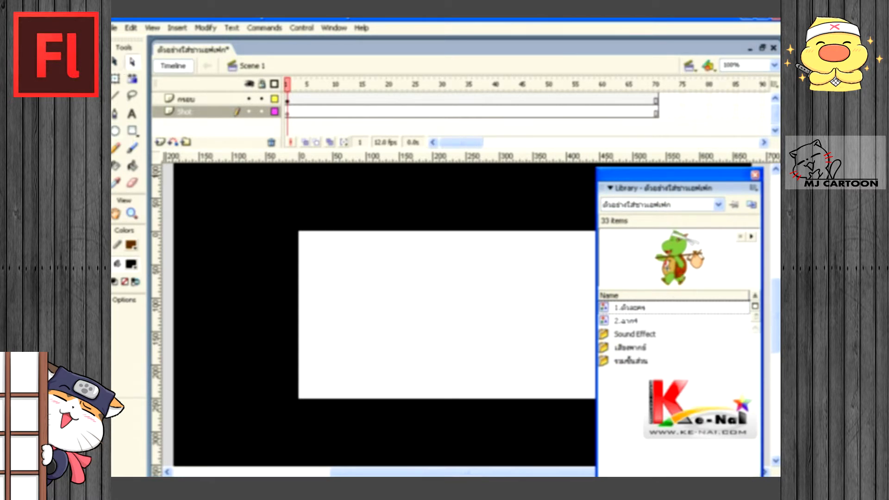
drag(665, 313, 486, 327)
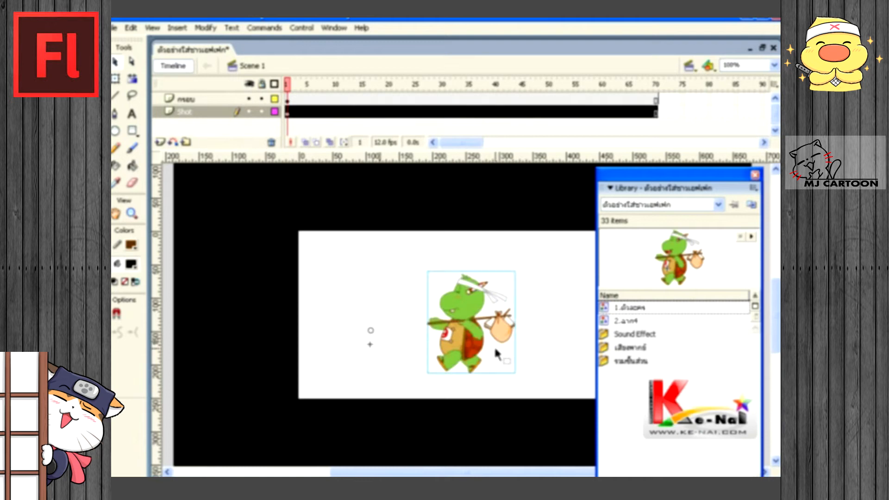
Step: Move the turtle's transformation point onto the middle of its body using Free Transform
click(122, 82)
click(361, 305)
click(470, 326)
click(376, 340)
click(471, 343)
Step: Convert the turtle to a Graphic symbol named Shot1
key(F8)
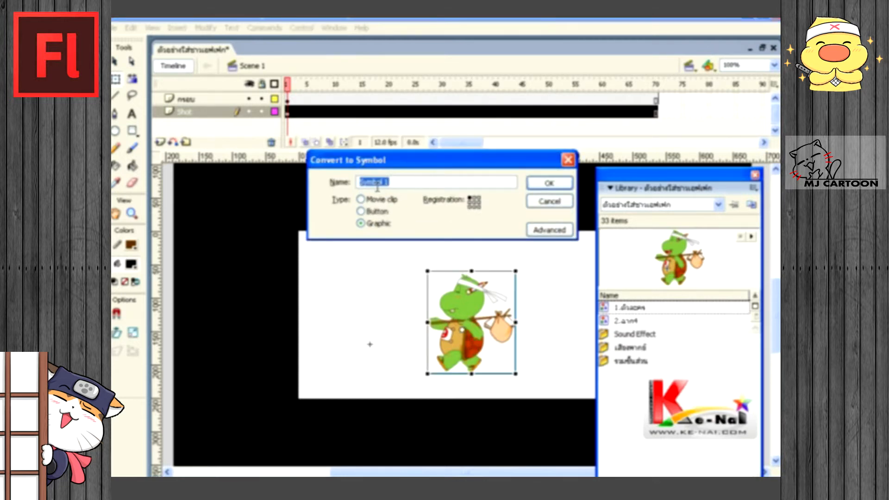
text(Shot1)
key(Return)
click(625, 335)
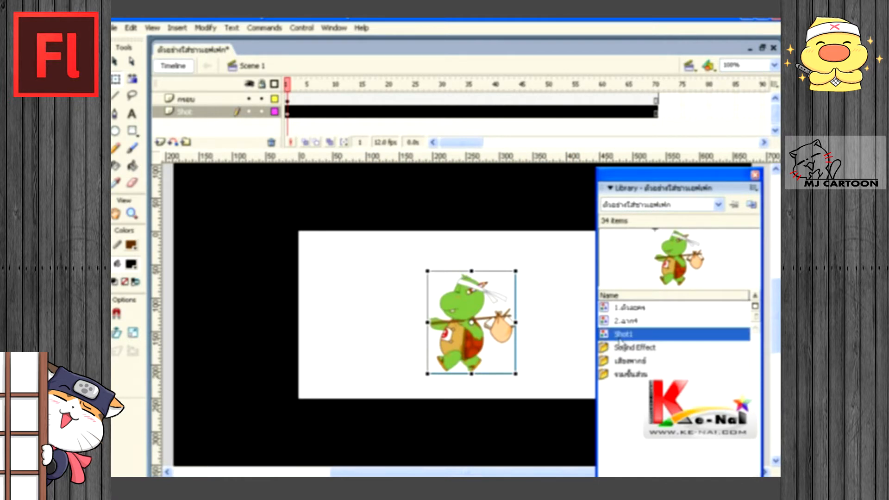
Step: Open Shot1 for editing, check the last frame of the turtle animation nested inside it, and return to Shot1
double_click(484, 294)
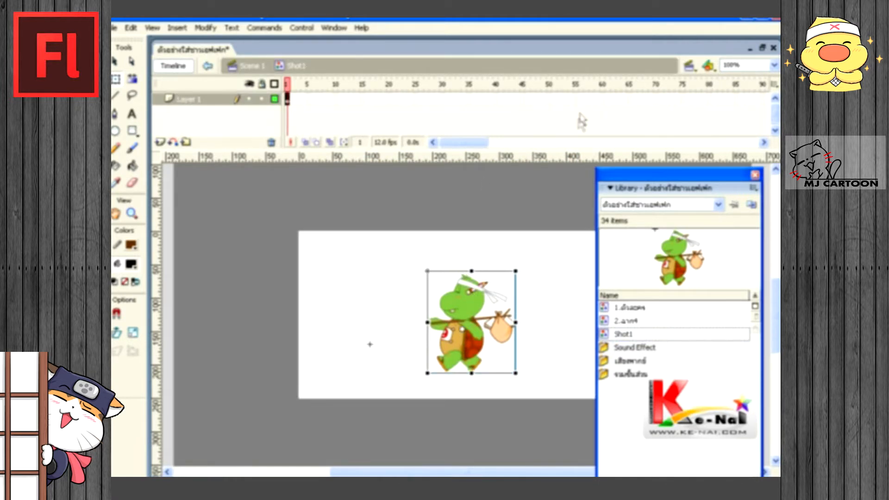
double_click(459, 324)
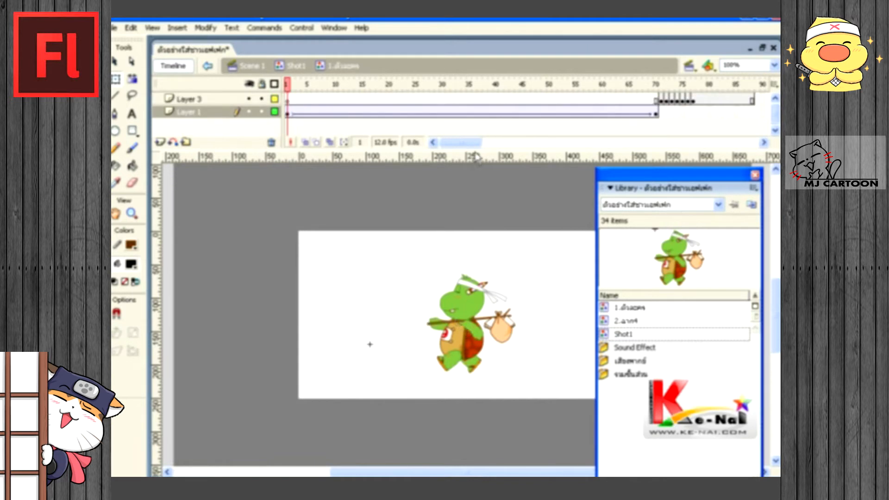
drag(478, 147, 485, 147)
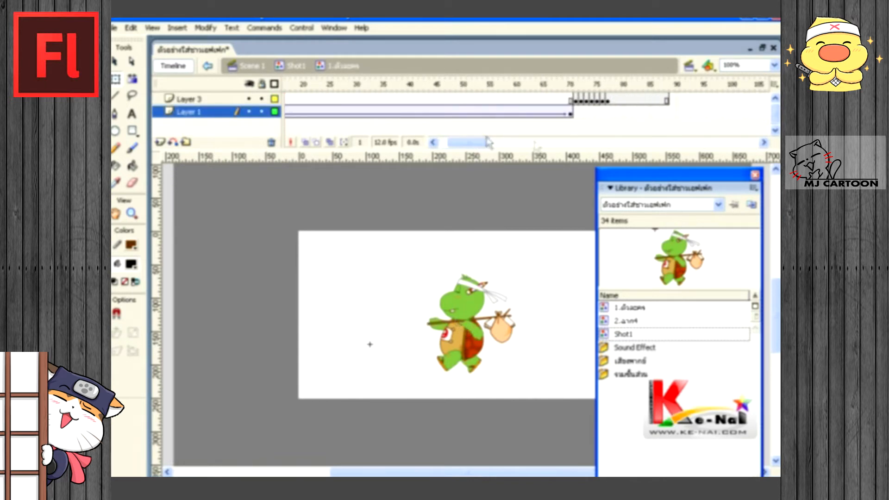
click(666, 98)
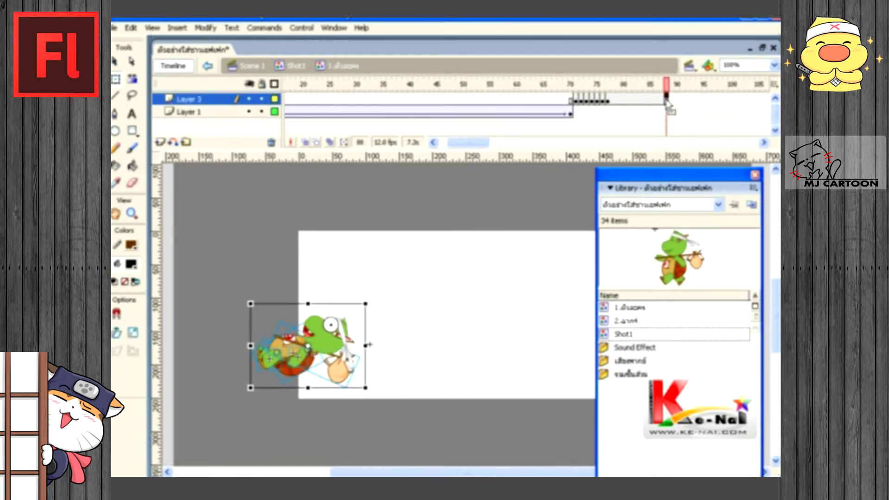
double_click(407, 231)
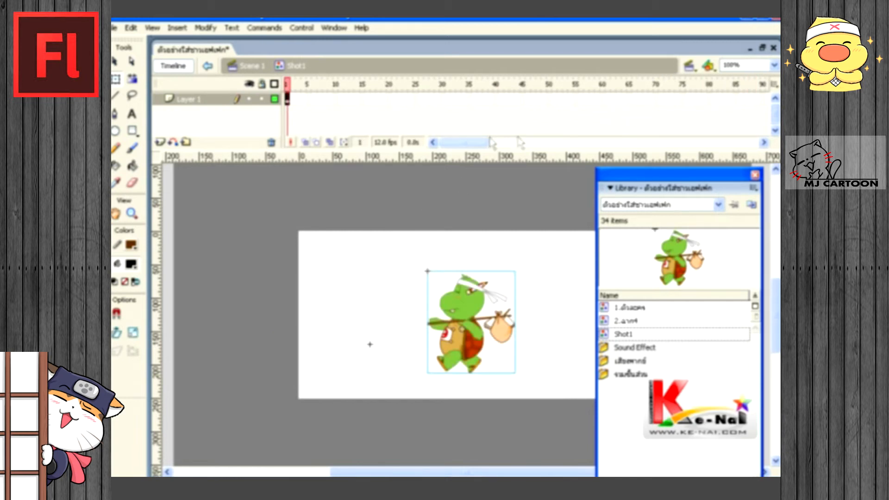
Step: Insert a keyframe at frame 88 on Layer 1 of Shot1
drag(465, 143, 471, 145)
click(693, 99)
key(F6)
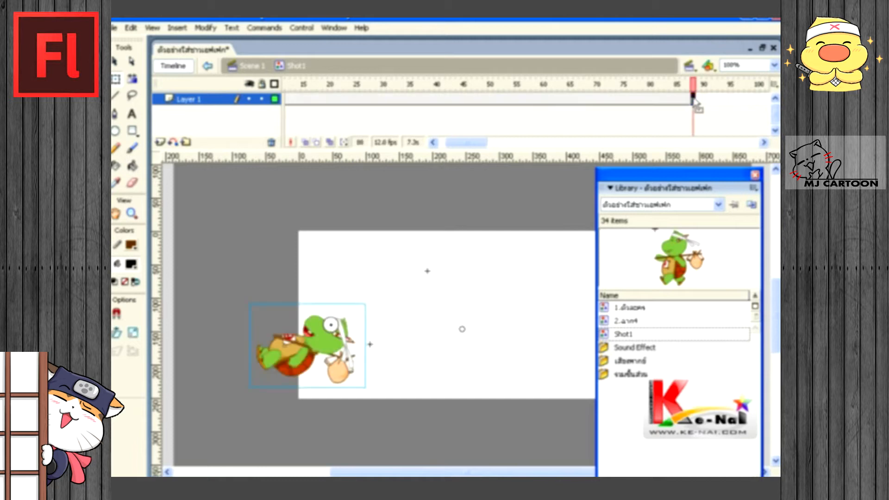
drag(465, 143, 456, 143)
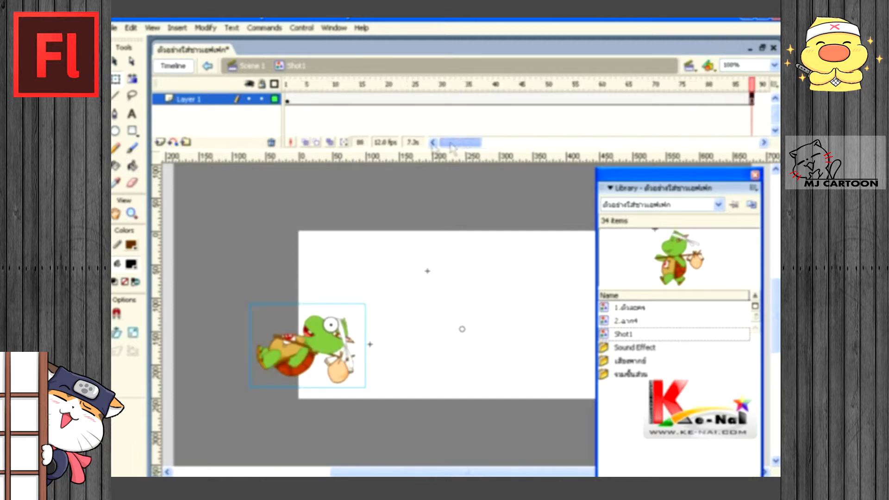
Step: Add a new layer inside Shot1 and move it below Layer 1
click(160, 142)
click(203, 103)
drag(202, 103, 201, 123)
click(293, 85)
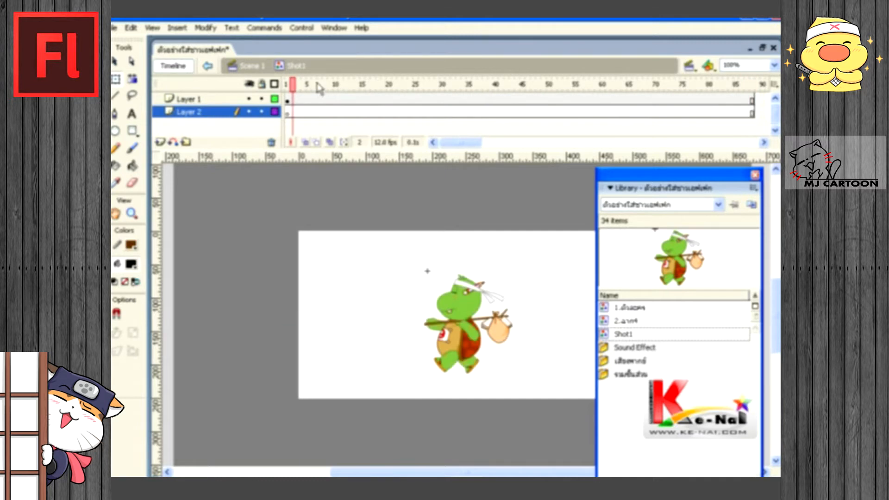
Step: Place the desert background symbol from the library behind the turtle at frame 1 of Layer 2
click(287, 85)
click(635, 324)
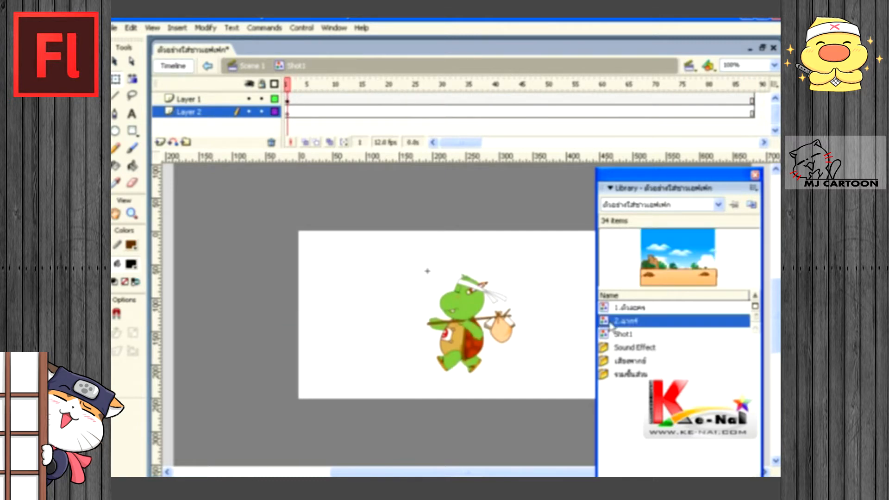
drag(610, 325, 479, 324)
drag(555, 435, 505, 384)
key(ctrl+minus)
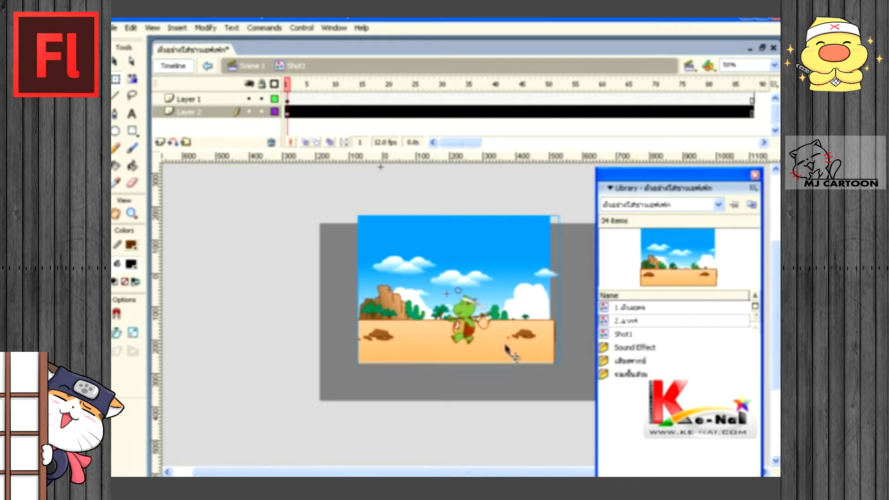
Step: Play the turtle's walk against the background and shift the background further left on Layer 2
key(Return)
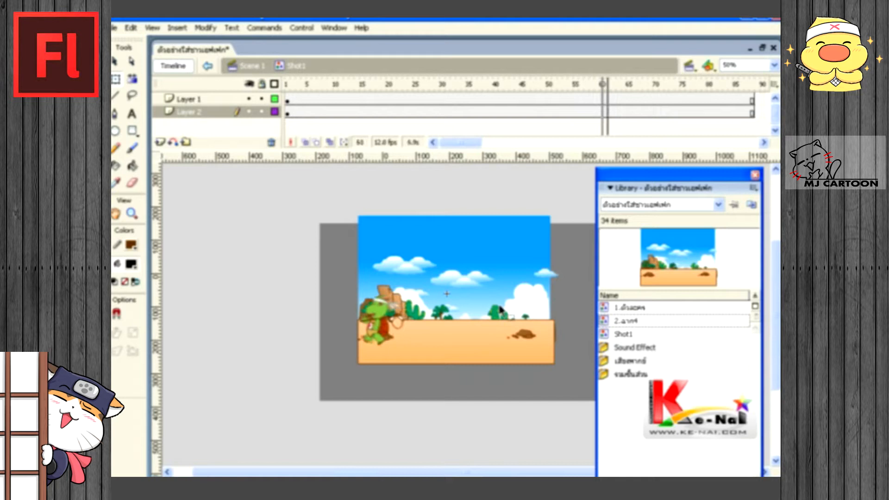
drag(531, 287, 482, 287)
drag(708, 85, 732, 112)
drag(523, 112, 287, 116)
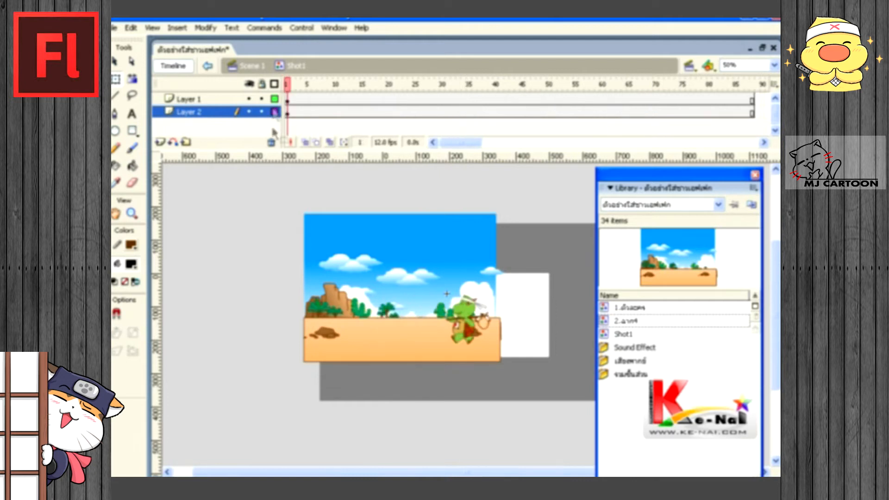
Step: Return to Scene 1, move the Shot1 instance right so the scenery fills the black frame's opening, and play the result
double_click(235, 238)
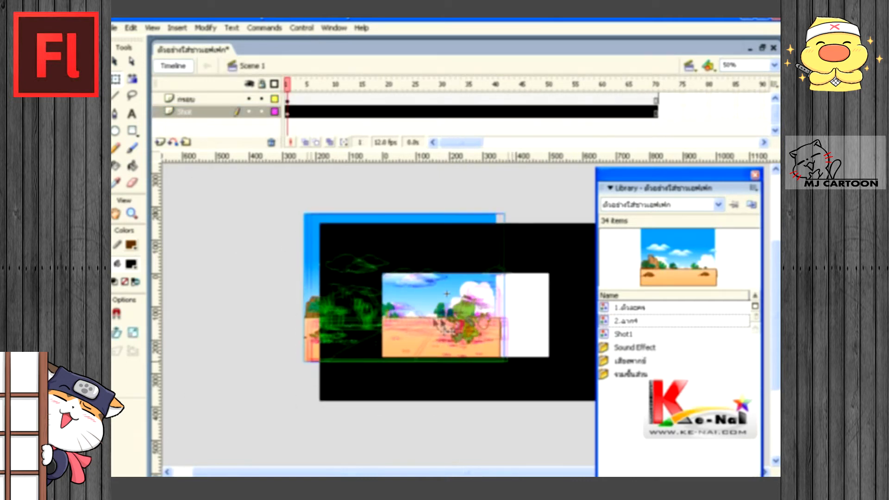
key(Down)
key(Down)
key(Down)
key(Down)
key(Up)
key(Return)
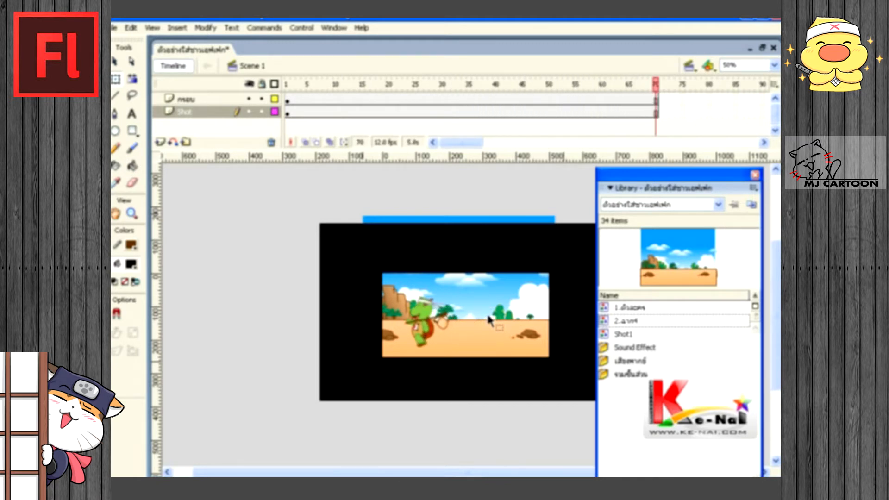
Step: Extend the กรอบ and Shot layers to frame 88 in Scene 1
drag(457, 144, 464, 144)
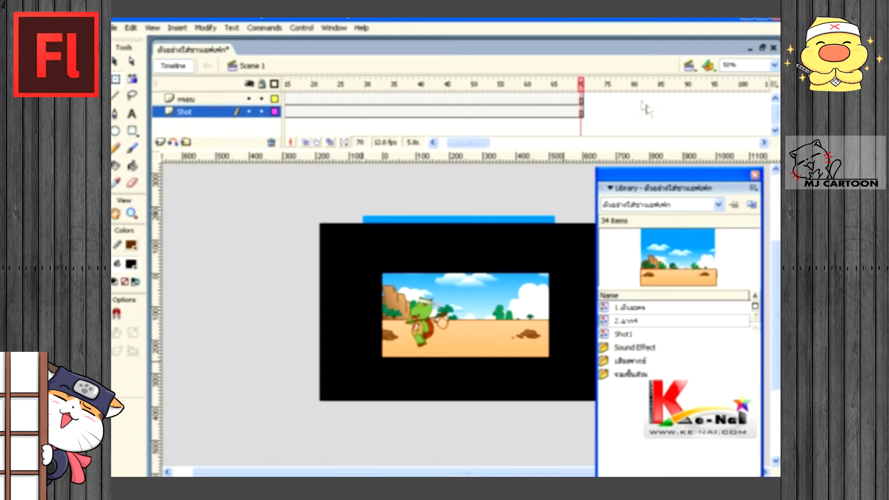
drag(677, 98, 284, 86)
key(F5)
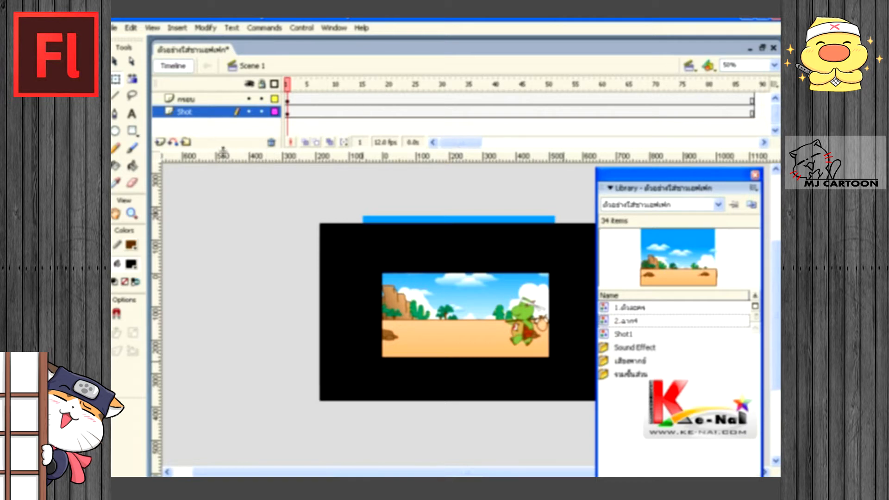
Step: Add a layer named เสียงพากย์ between the กรอบ and Shot layers
click(160, 142)
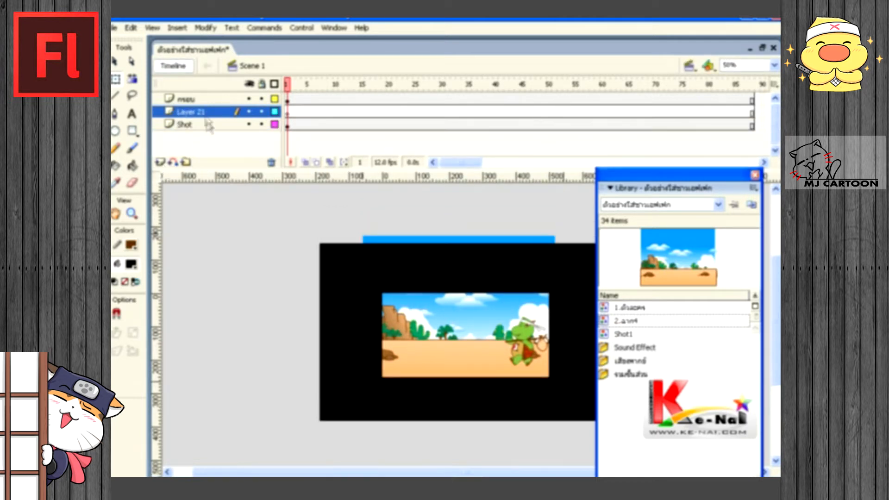
double_click(195, 112)
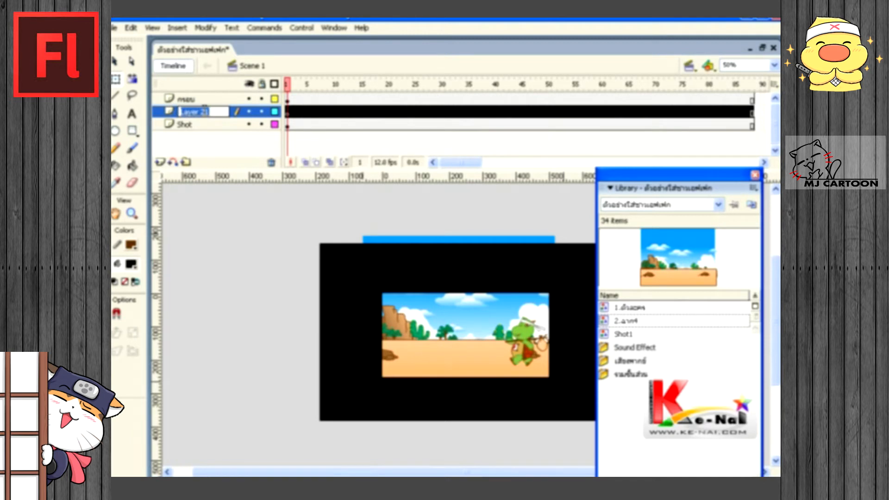
text(ฉ)
key(Return)
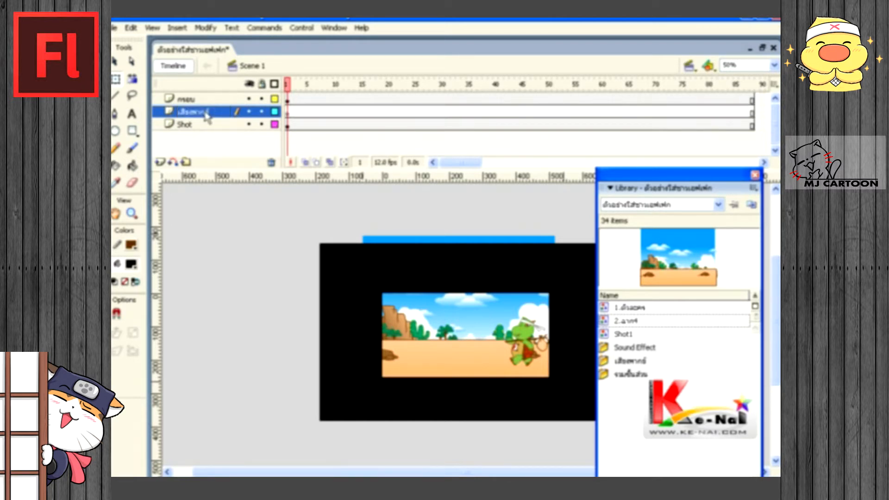
Step: Add another layer, place it below เสียงพากย์, and name it Sound Effect
click(162, 163)
drag(207, 113, 201, 131)
double_click(202, 125)
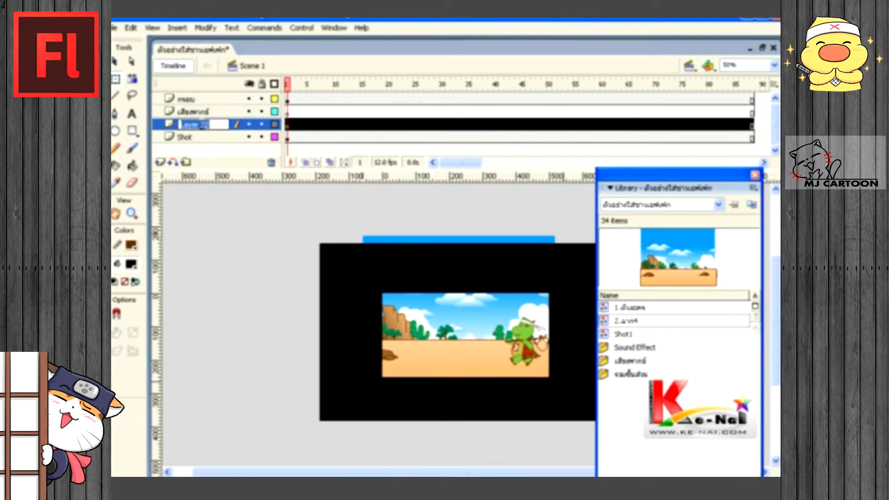
text(ฉ)
key(Return)
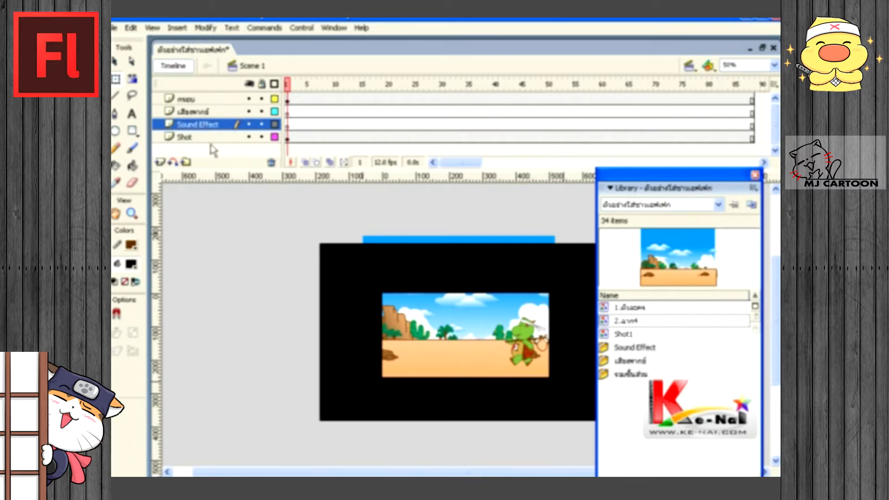
Step: Add a layer named ดนตรี directly above the Shot layer
click(206, 138)
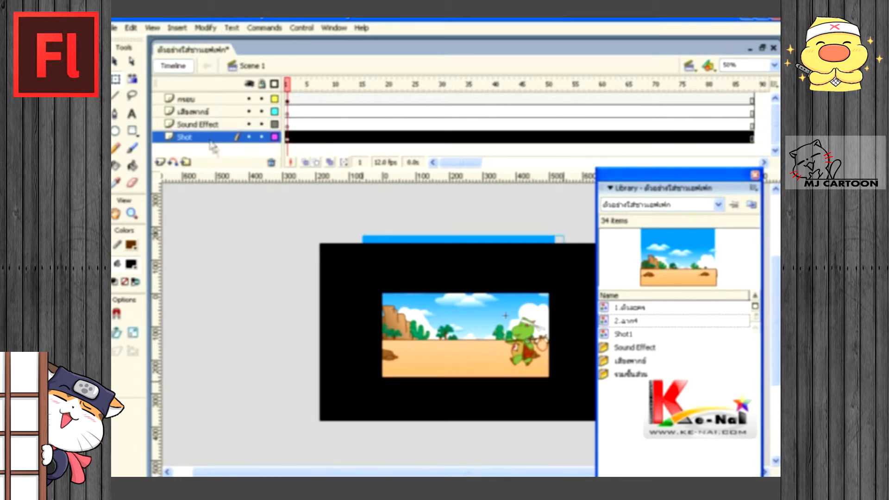
click(160, 162)
double_click(218, 138)
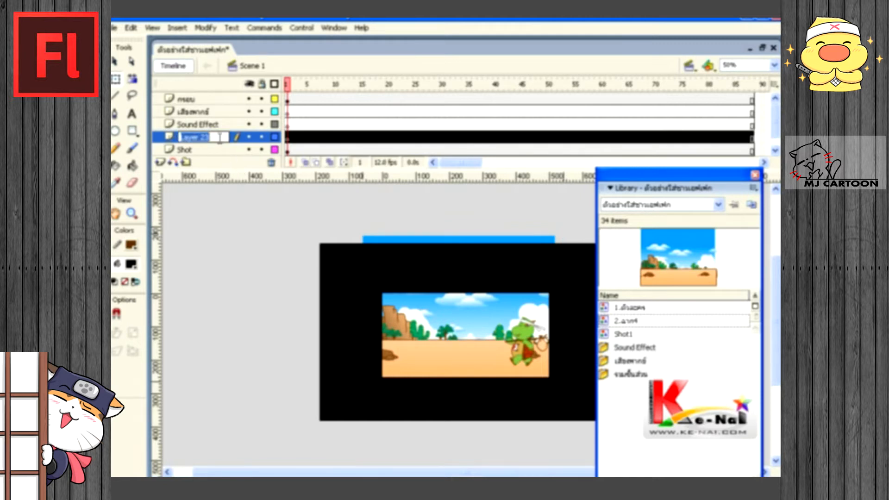
text(Fo)
key(Return)
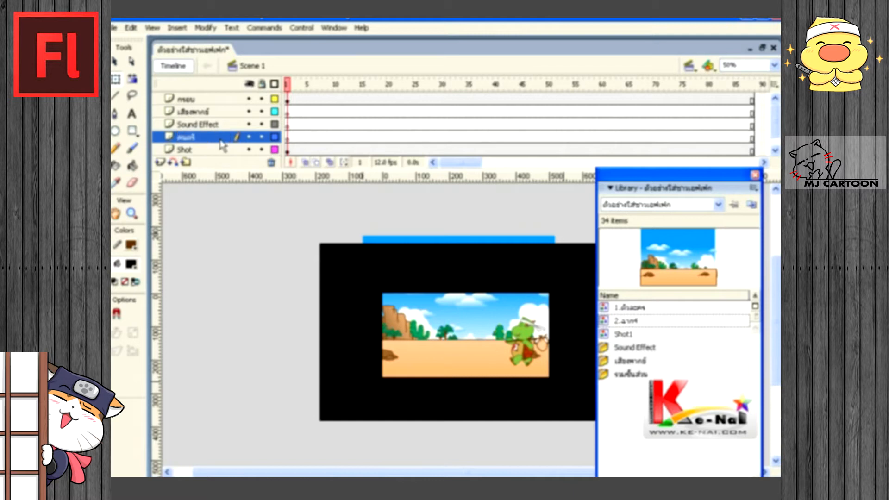
Step: Lock every layer except เสียงพากย์ and make that layer active
drag(336, 85, 271, 88)
click(212, 112)
click(263, 85)
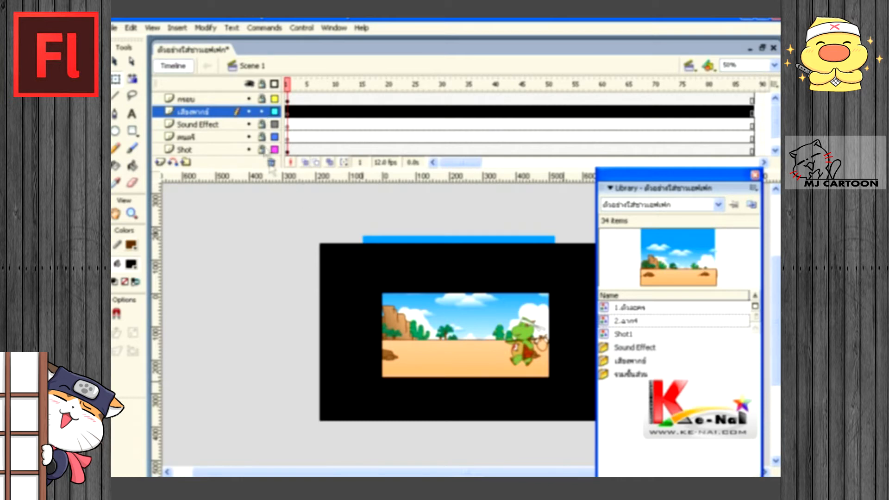
Step: Place the narration sound from the library's เสียงพากย์ folder on the เสียงพากย์ layer from frame 1 and play it back
drag(308, 86, 277, 87)
double_click(616, 361)
click(630, 372)
drag(631, 373, 463, 338)
drag(341, 87, 260, 91)
key(Return)
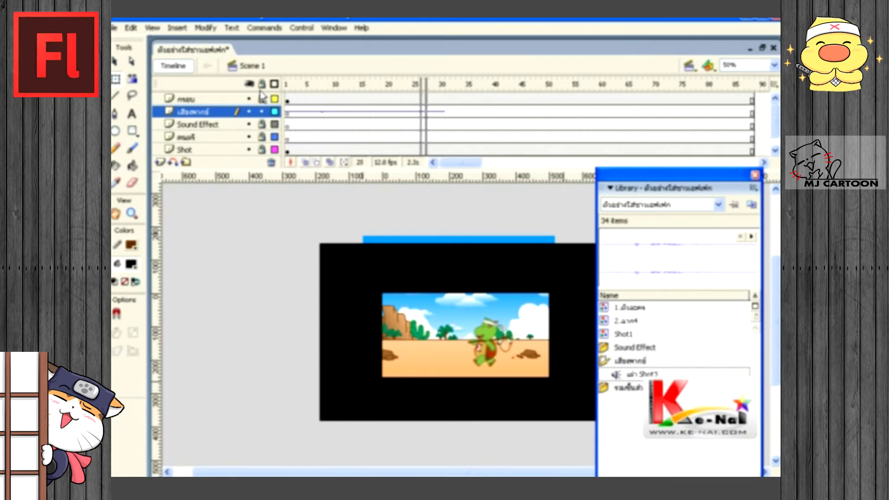
drag(356, 86, 284, 86)
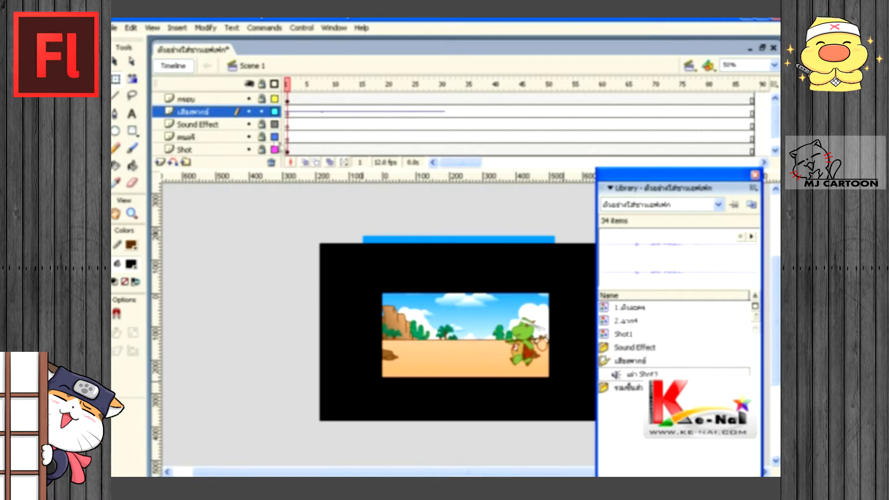
Step: Lock the เสียงพากย์ layer, then unlock and select the Sound Effect layer
click(261, 111)
click(261, 124)
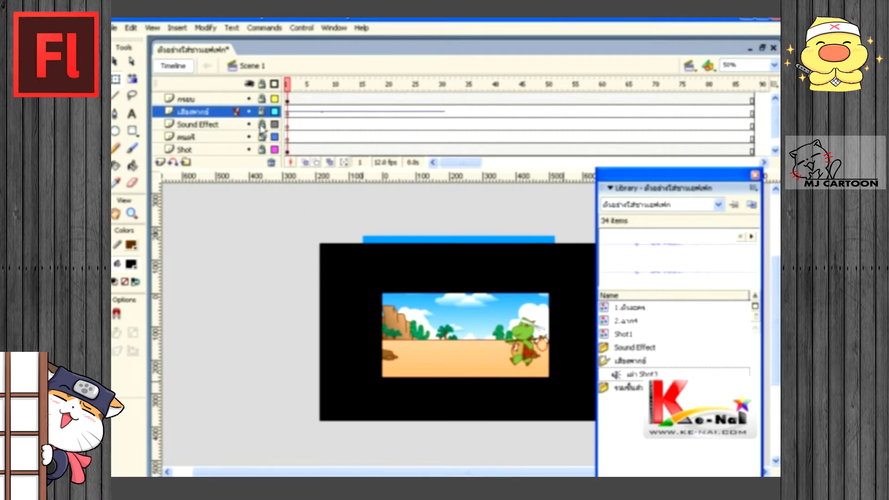
click(217, 124)
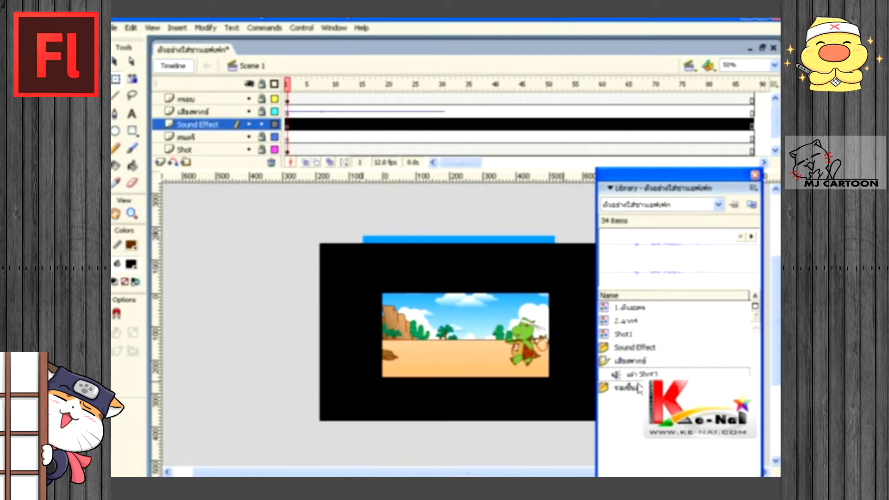
Step: Preview the bird call in the library's Sound Effect folder, place it on the Sound Effect layer from frame 1, and play the scene
double_click(605, 348)
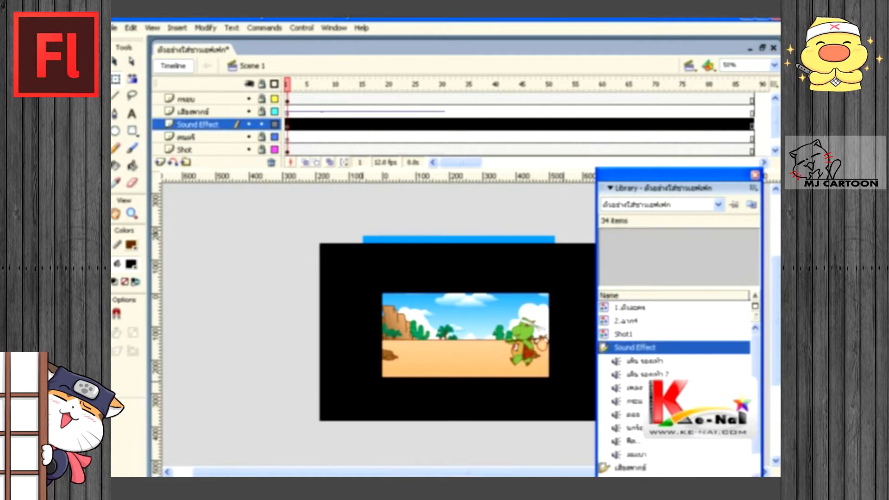
scroll(762, 419, down, 1)
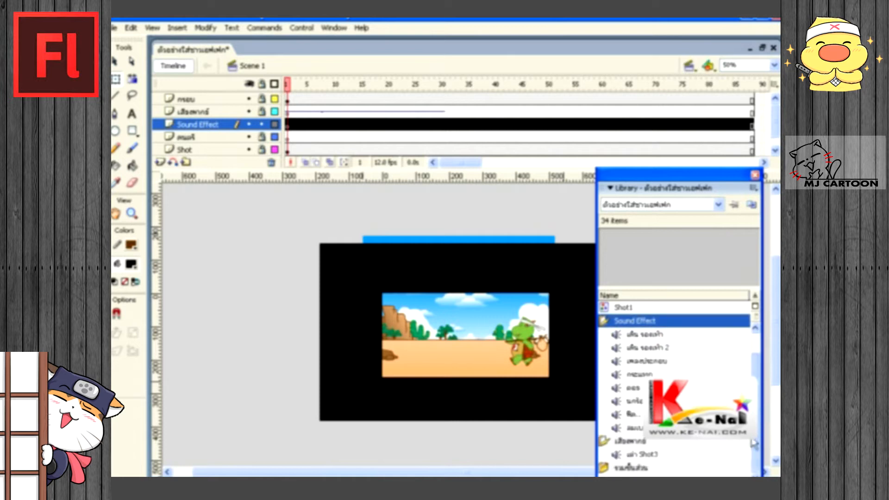
click(632, 401)
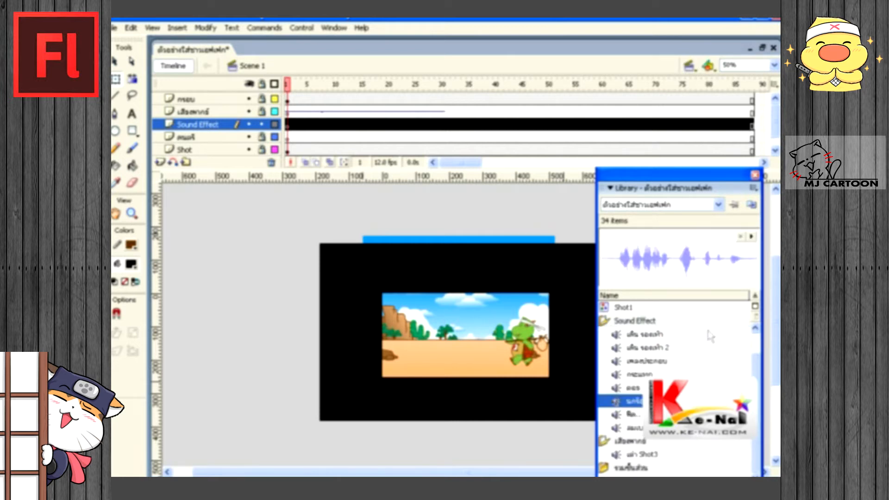
click(751, 237)
drag(619, 401, 465, 340)
click(288, 124)
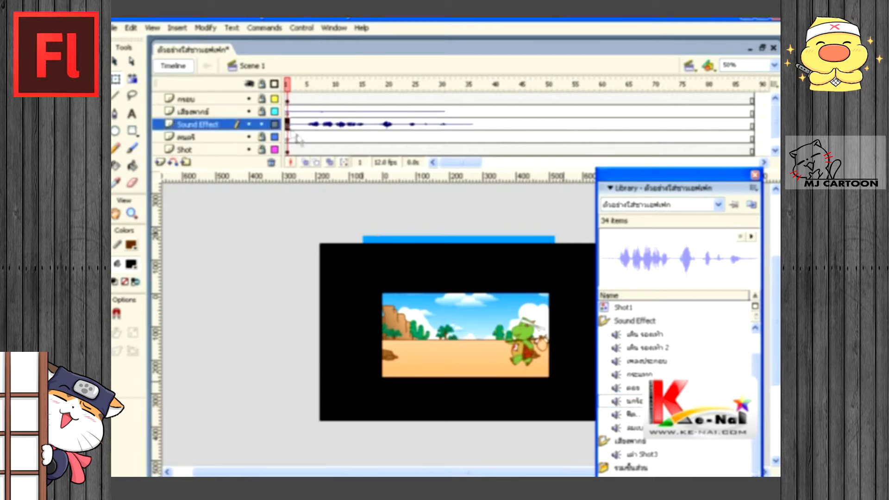
key(Return)
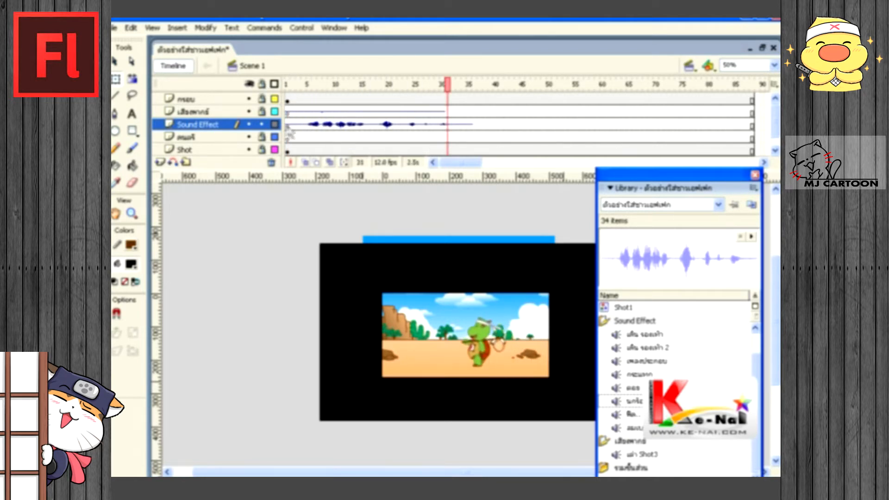
Step: Move the bird call's starting keyframe to frame 7 on the Sound Effect layer and play the scene to check its timing
click(288, 126)
drag(288, 125, 324, 127)
drag(349, 87, 286, 97)
click(362, 125)
drag(367, 87, 303, 88)
key(Return)
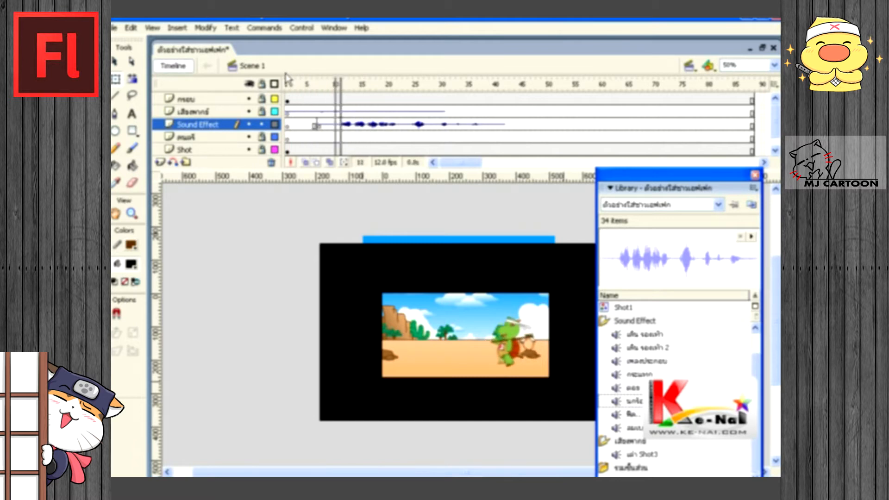
key(Return)
Step: Lower the bird call's volume in both channels with a custom envelope, listen to it, and apply the change
click(394, 126)
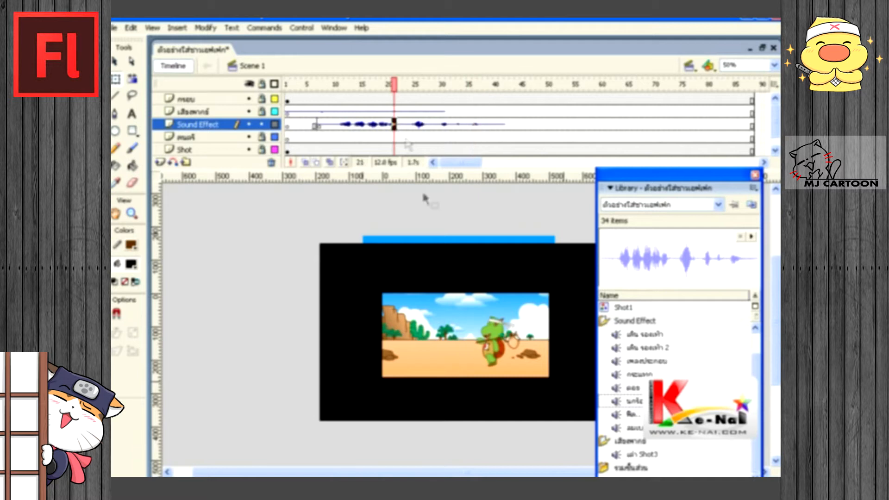
click(466, 479)
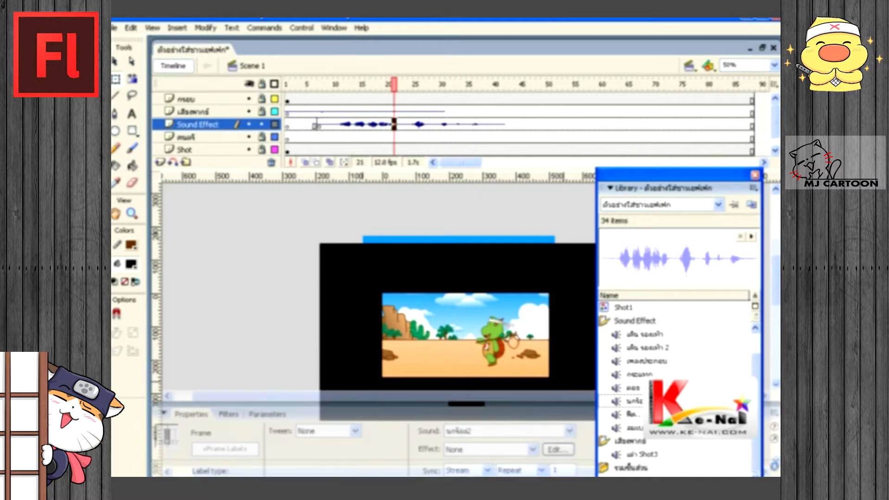
click(556, 450)
drag(272, 182, 272, 228)
drag(271, 278, 271, 326)
drag(273, 229, 274, 235)
drag(272, 325, 272, 328)
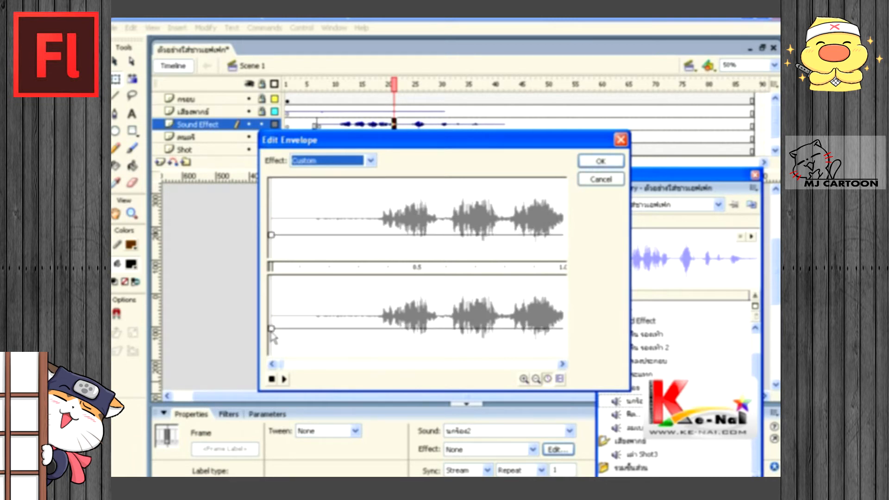
click(283, 379)
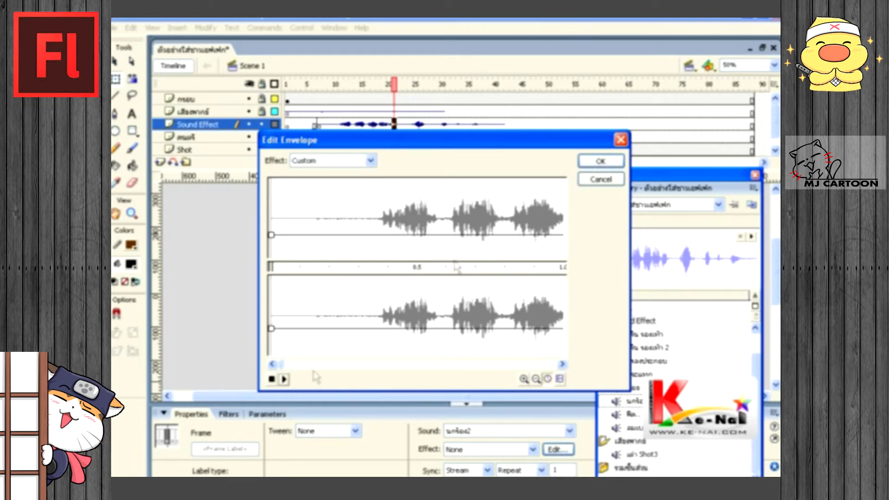
click(601, 161)
Step: Play the scene from frame 1 to hear the adjusted sound mix and select frame 43 on the Sound Effect layer
drag(395, 87, 281, 95)
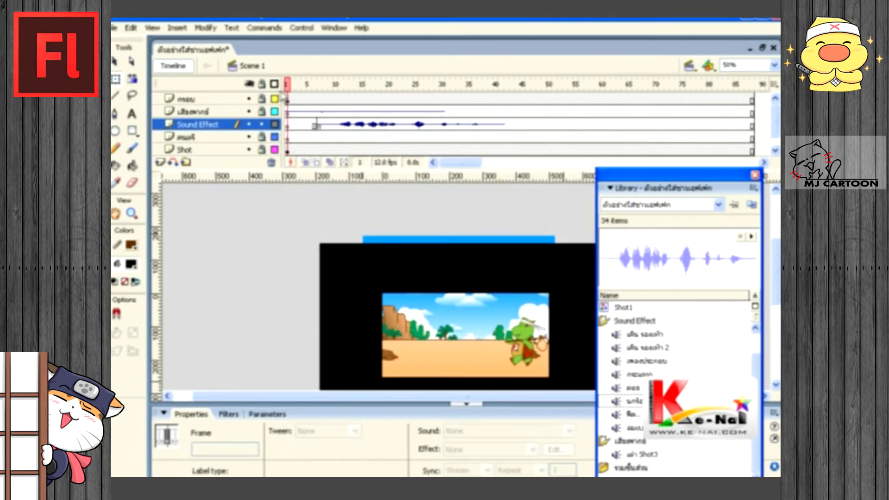
key(Return)
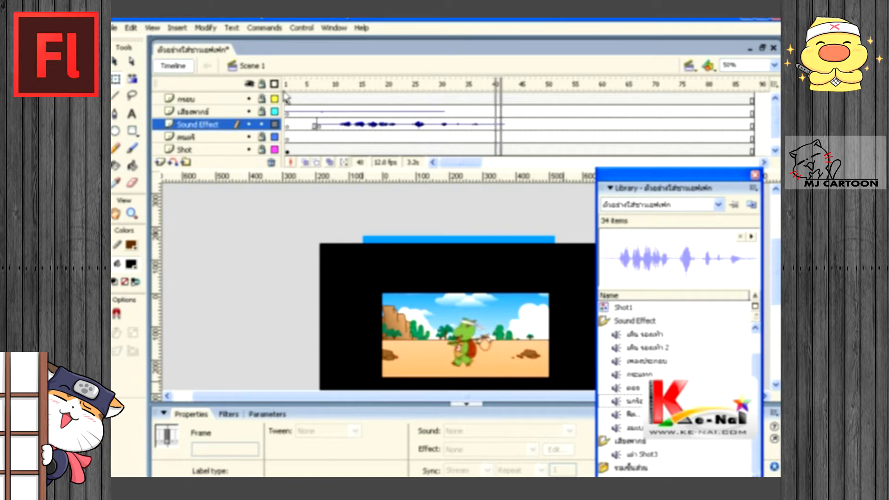
click(512, 125)
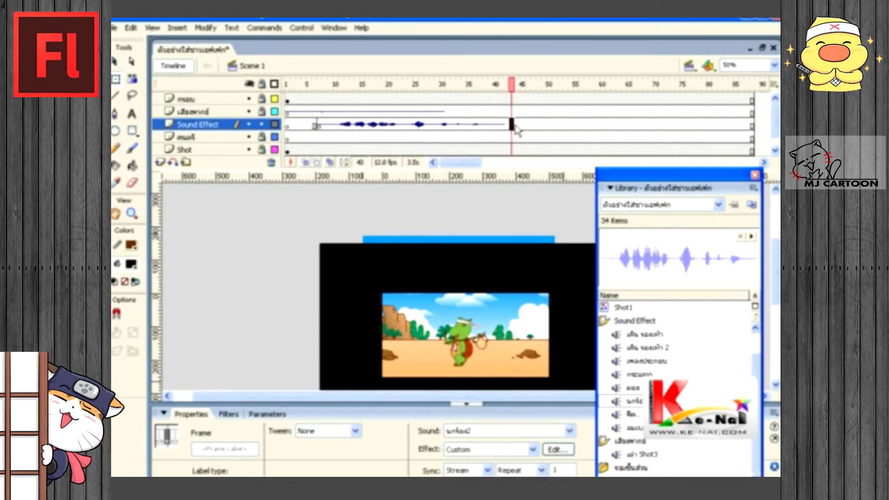
Step: Insert a blank keyframe at frame 43 on the Sound Effect layer to end the bird call, and play the scene
key(F7)
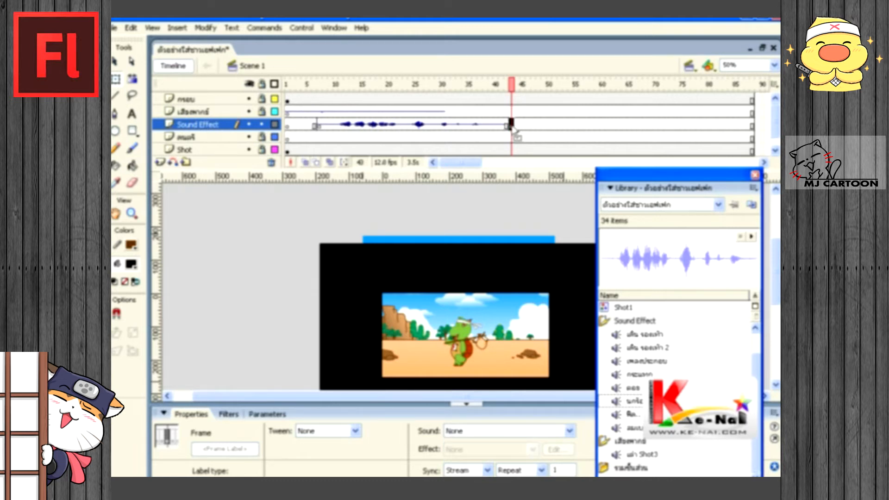
right_click(513, 129)
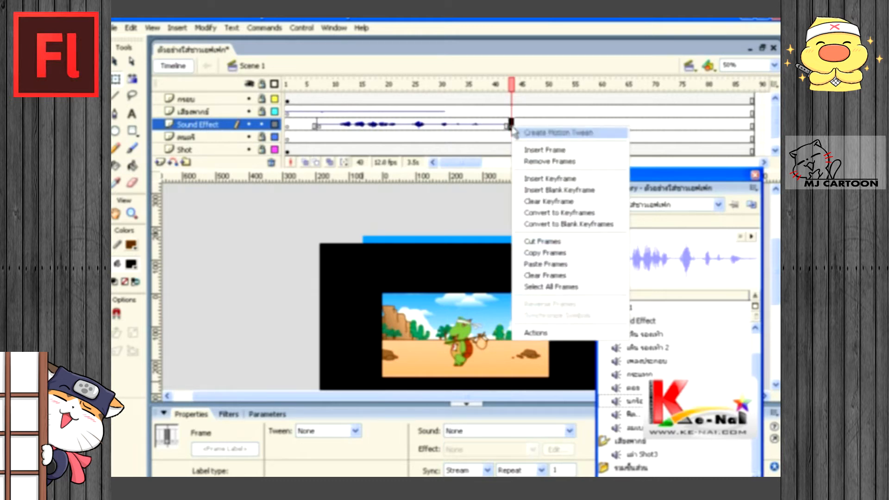
click(563, 193)
click(512, 125)
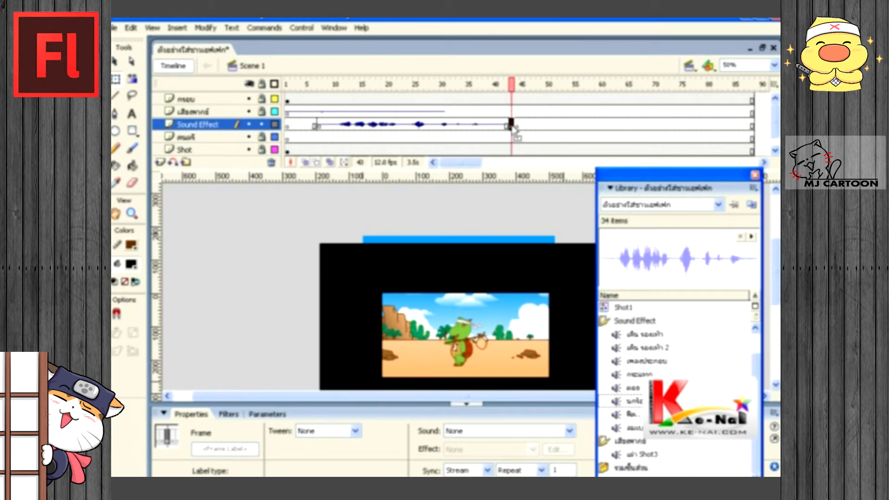
click(516, 125)
key(comma)
drag(512, 88, 516, 89)
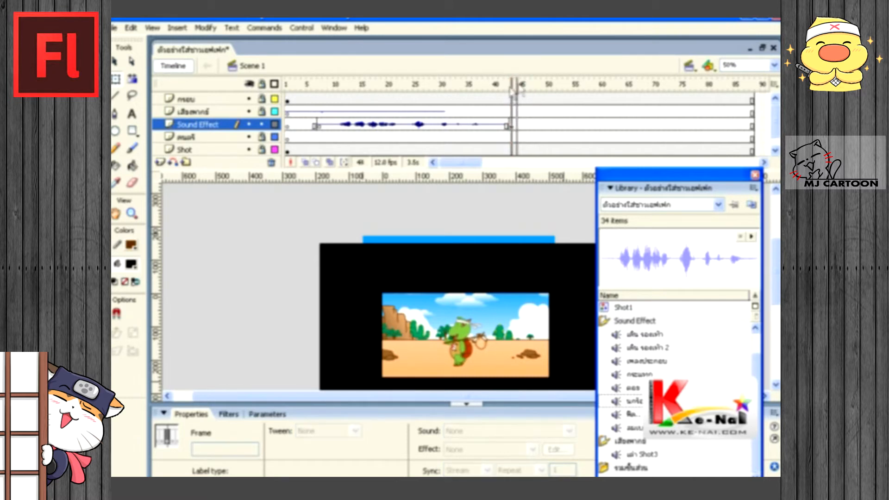
click(303, 85)
key(Return)
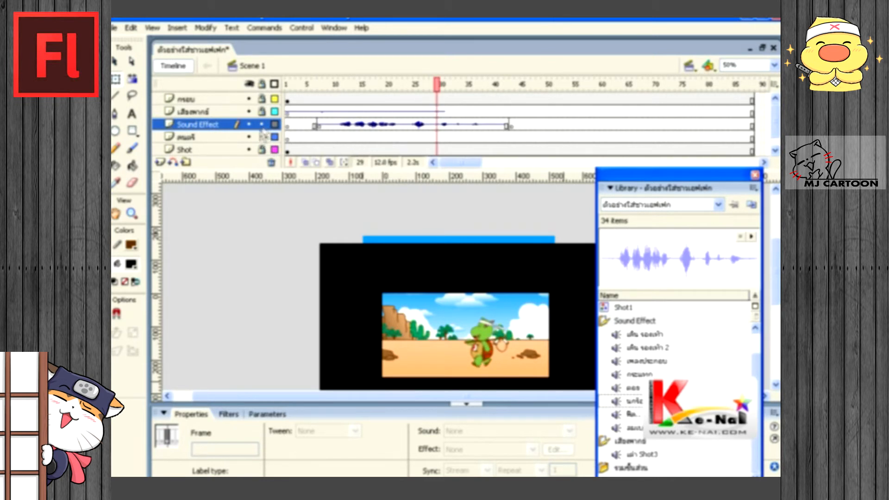
Step: Add a new layer between the Sound Effect layer and the music layer and name it S2
click(222, 138)
click(160, 162)
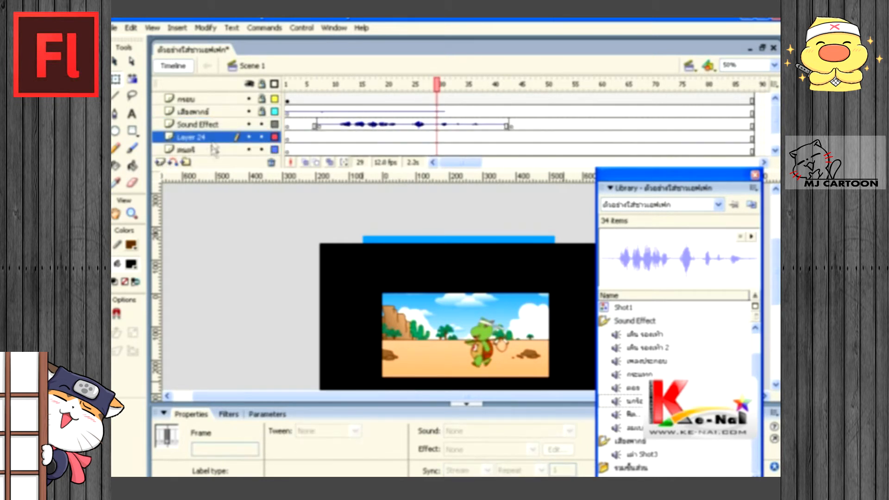
double_click(192, 137)
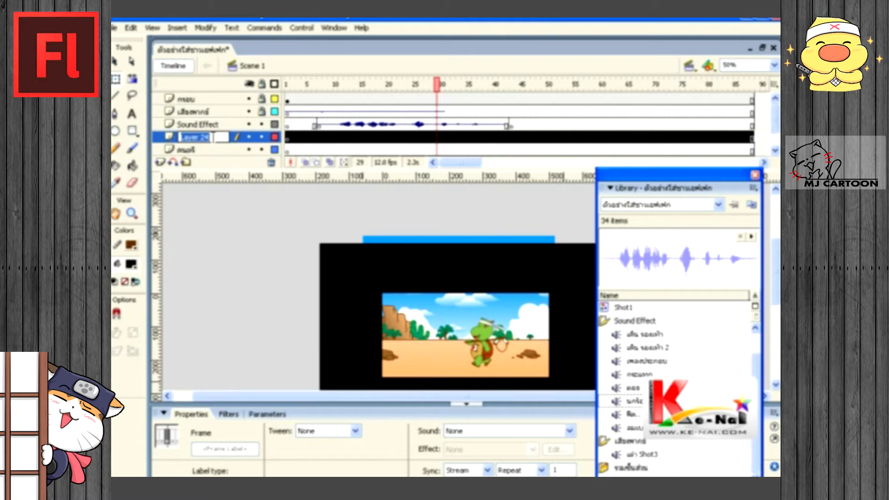
text(ห)
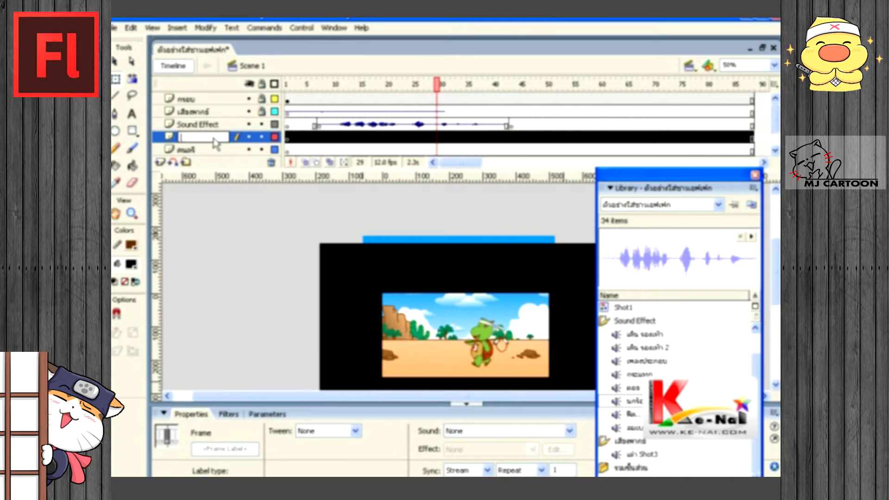
key(Return)
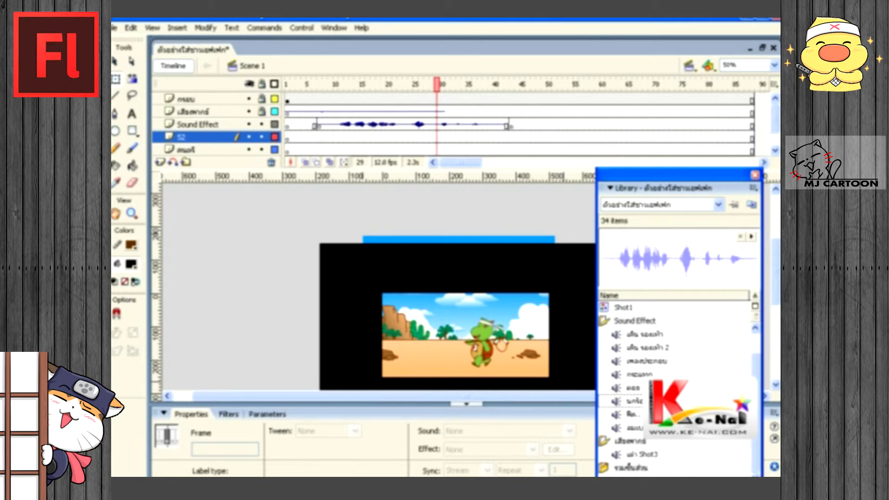
Step: Preview the wind sound ลมเบา in the library, place it on layer S2, and play the scene from frame 1
click(625, 414)
click(647, 429)
click(751, 238)
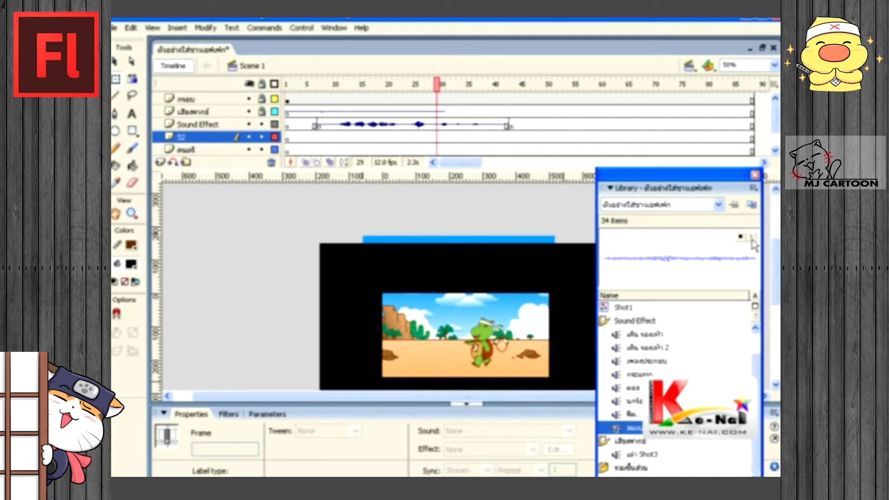
click(740, 237)
drag(639, 425, 404, 326)
drag(438, 86, 288, 89)
key(Return)
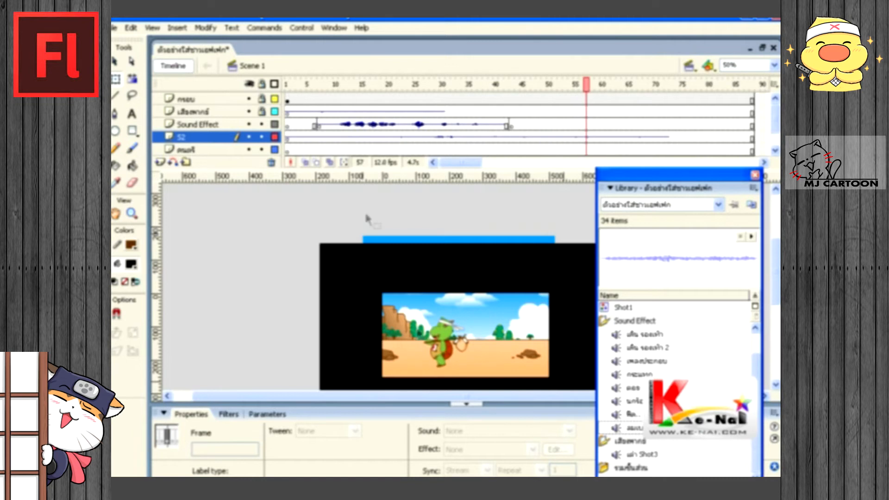
Step: Collapse the frame properties area, make the timeline taller to show more layers, and set the stage zoom to 100%
click(478, 405)
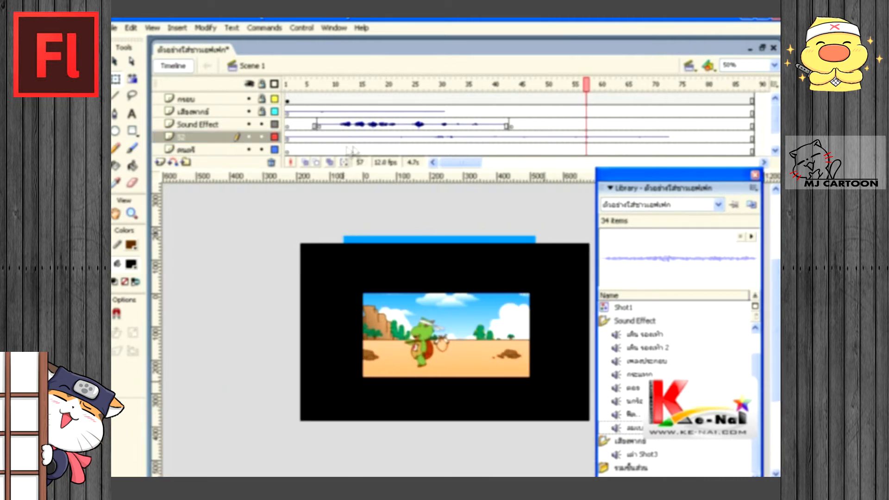
drag(408, 171, 407, 193)
click(217, 149)
key(ctrl+1)
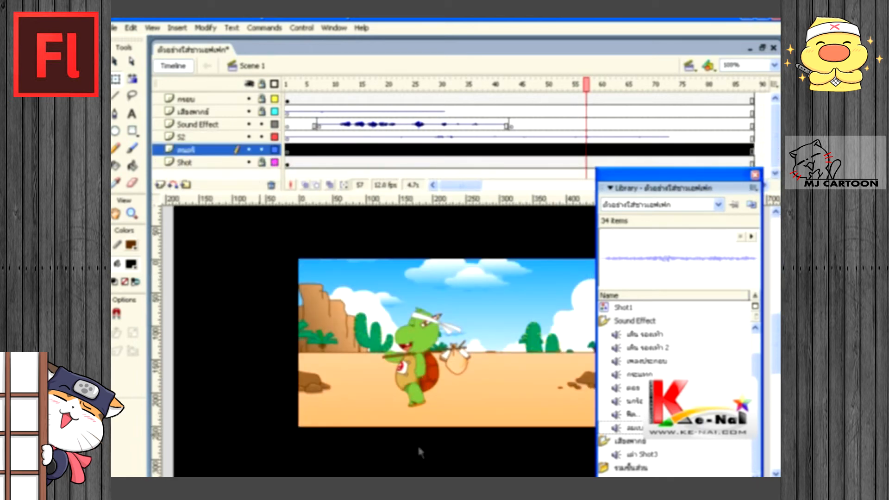
scroll(378, 342, right, 2)
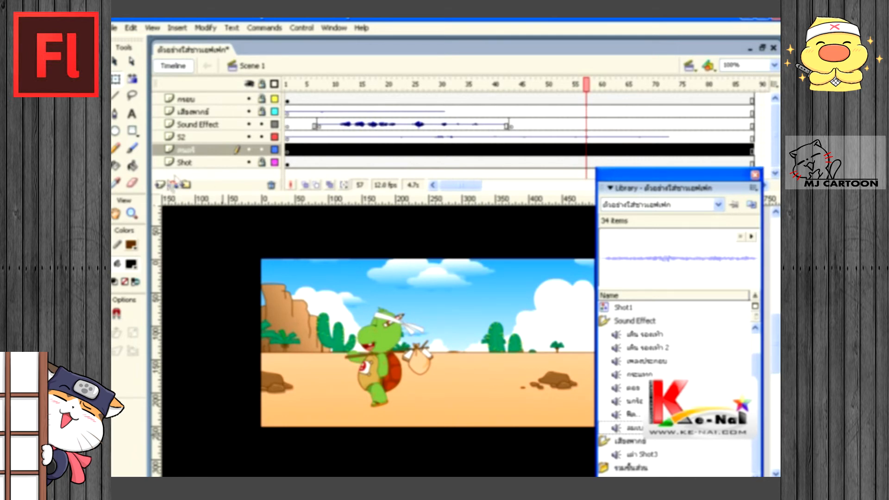
Step: Add a new layer between S2 and the music layer and name it S3
click(160, 185)
double_click(194, 149)
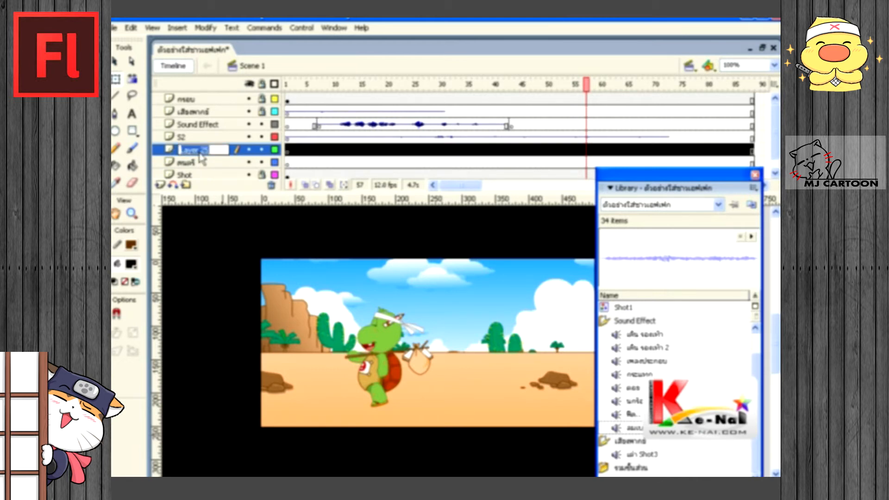
text(S3)
key(Return)
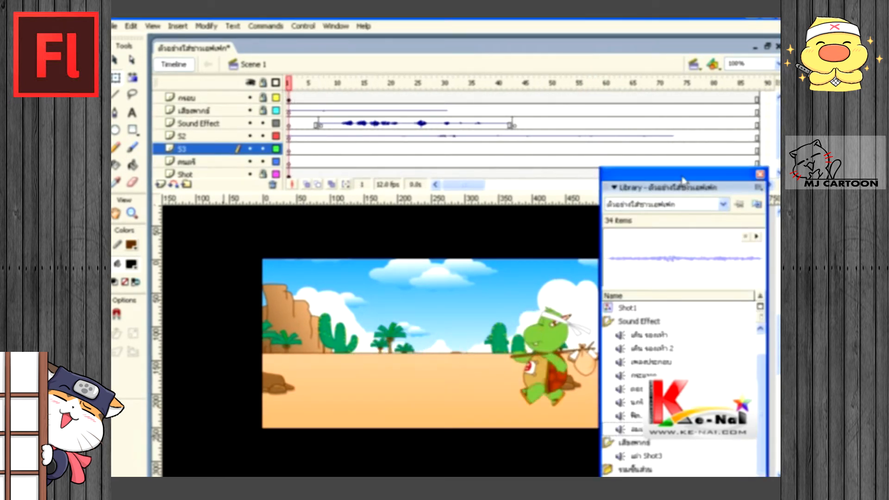
Step: Find the frame of the turtle's first footfall and insert a keyframe at frame 7 on layer S3
drag(683, 179, 670, 74)
click(324, 85)
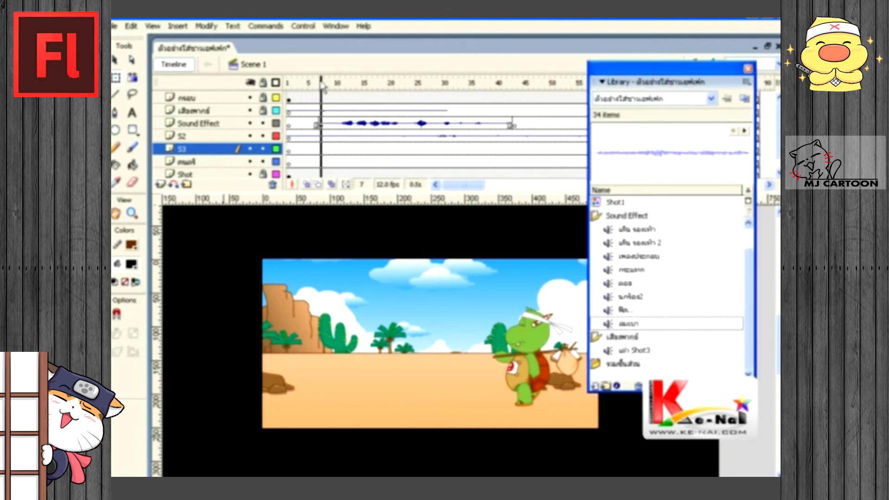
mouse_move(325, 85)
mouse_down()
mouse_move(309, 85)
mouse_move(318, 85)
mouse_up()
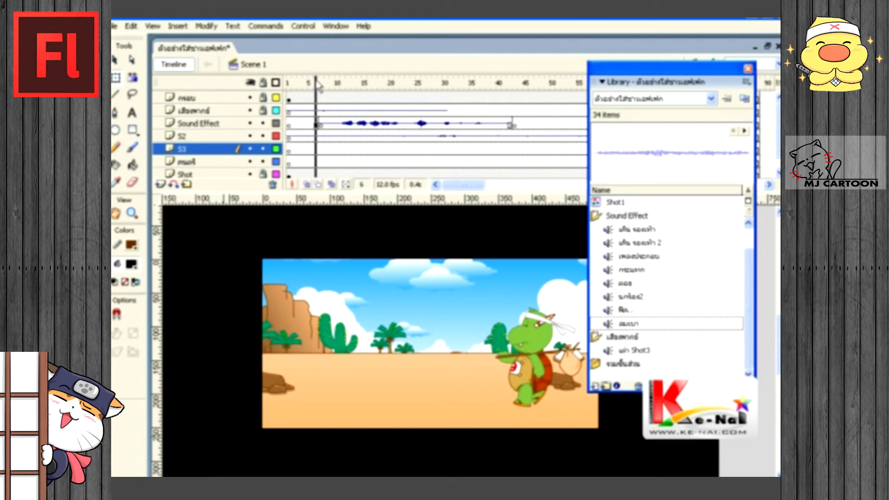
click(317, 150)
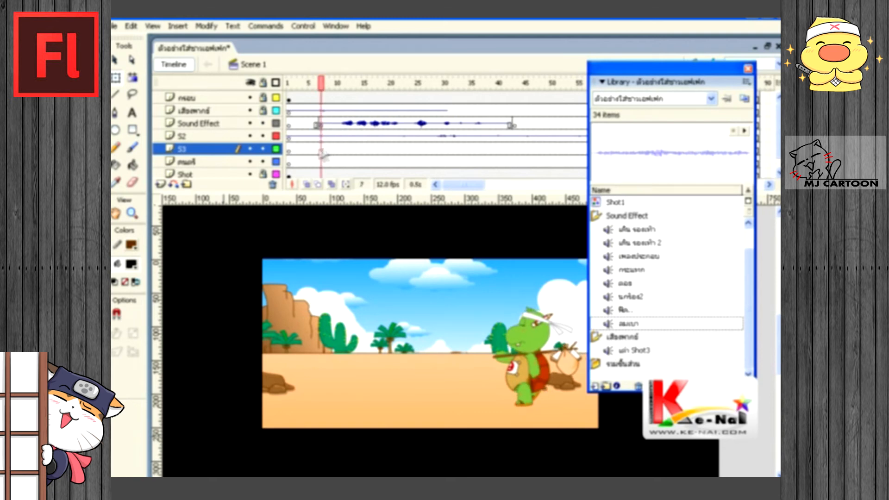
drag(323, 155, 326, 158)
right_click(323, 152)
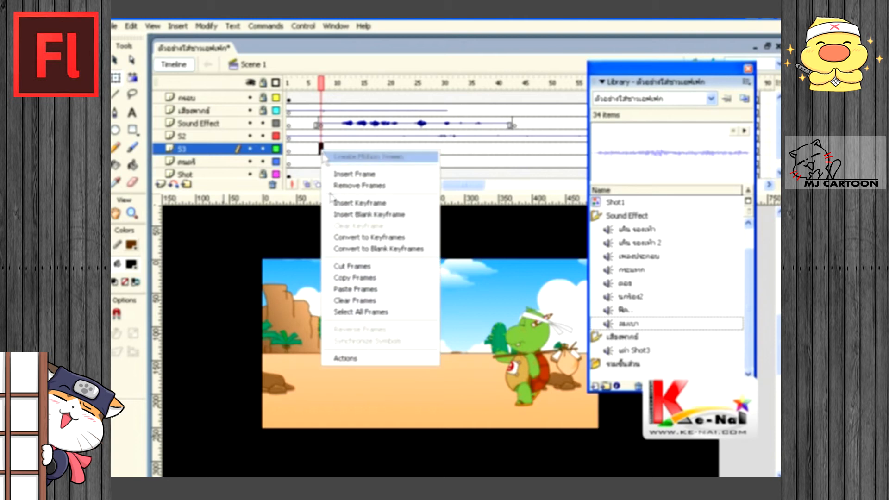
click(348, 209)
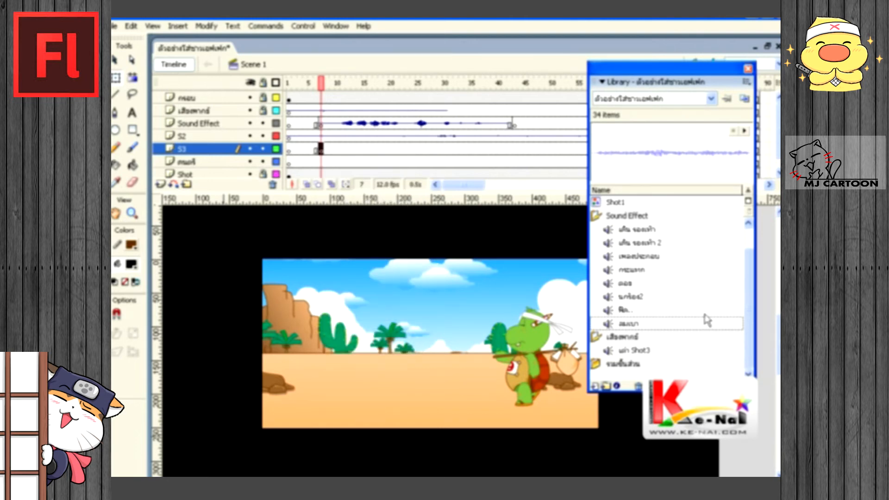
Step: Place the footstep sound เดิน รองเท้า at frame 7 on layer S3 and play the opening to check its timing
click(653, 227)
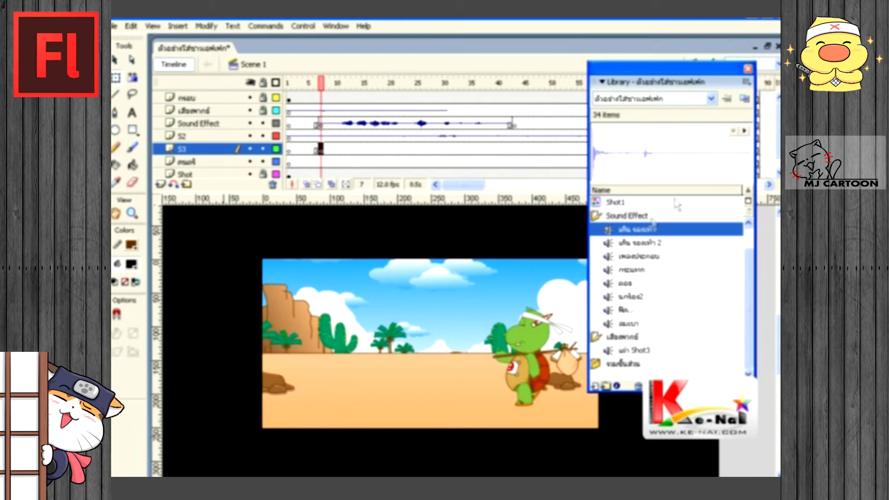
drag(616, 232, 454, 335)
drag(323, 83, 301, 89)
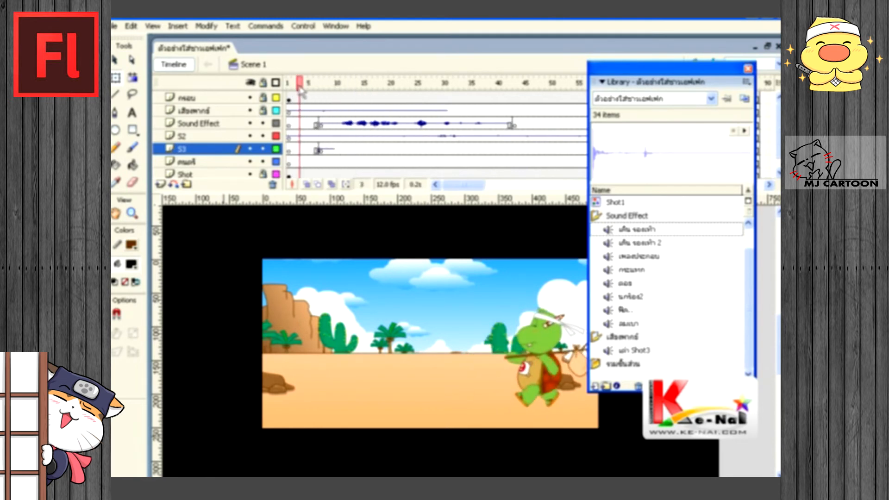
key(Return)
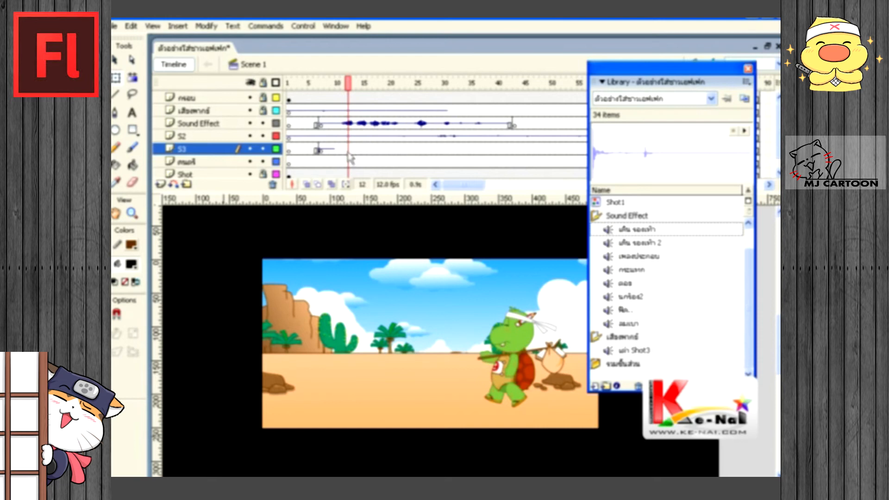
Step: Locate the next footfall, insert a keyframe at frame 16 on layer S3, and place the sound เดิน รองเท้า 2 there
drag(351, 87, 388, 89)
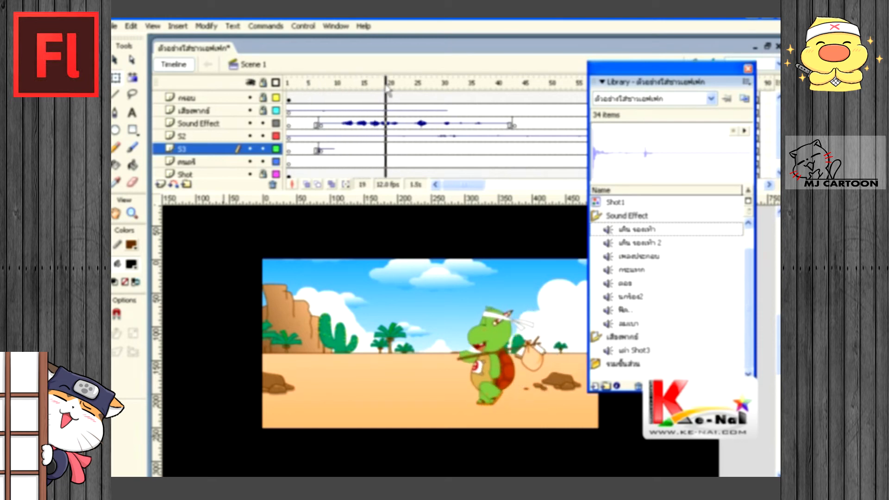
click(370, 152)
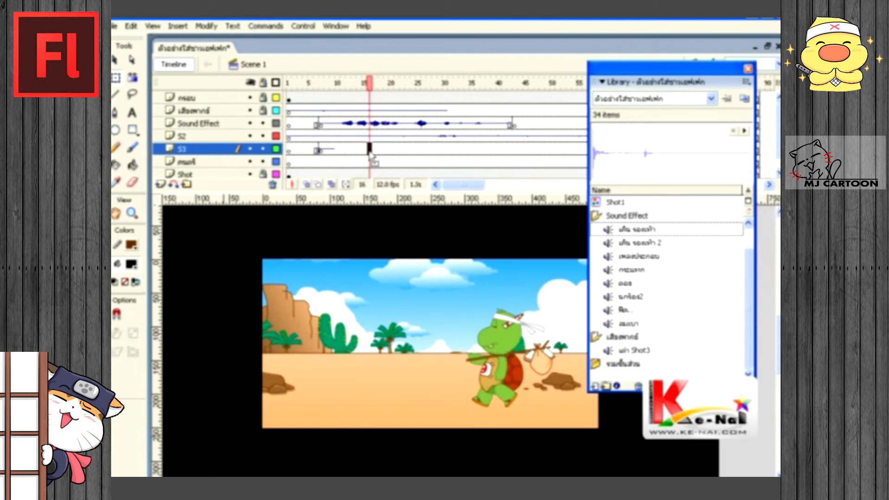
right_click(370, 152)
click(408, 202)
drag(634, 244, 453, 279)
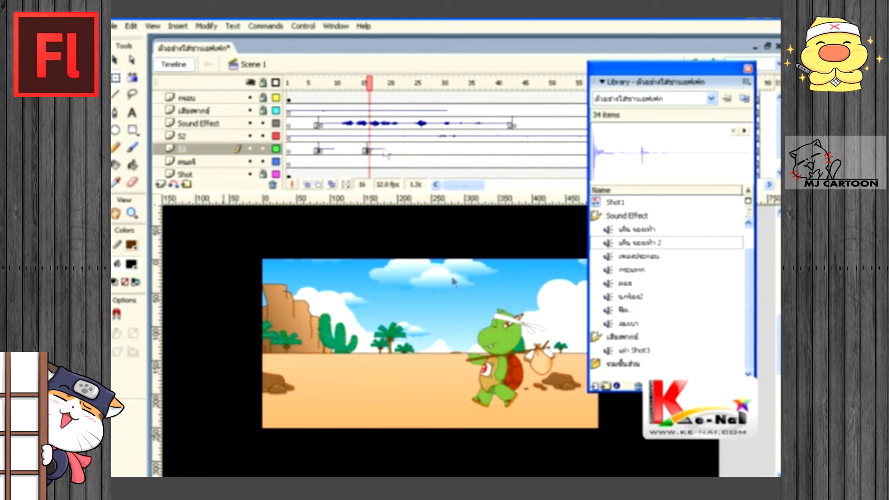
Step: Add a keyframe at frame 28 on layer S3 and place the footstep sound เดิน รองเท้า there
drag(374, 87, 434, 88)
click(434, 149)
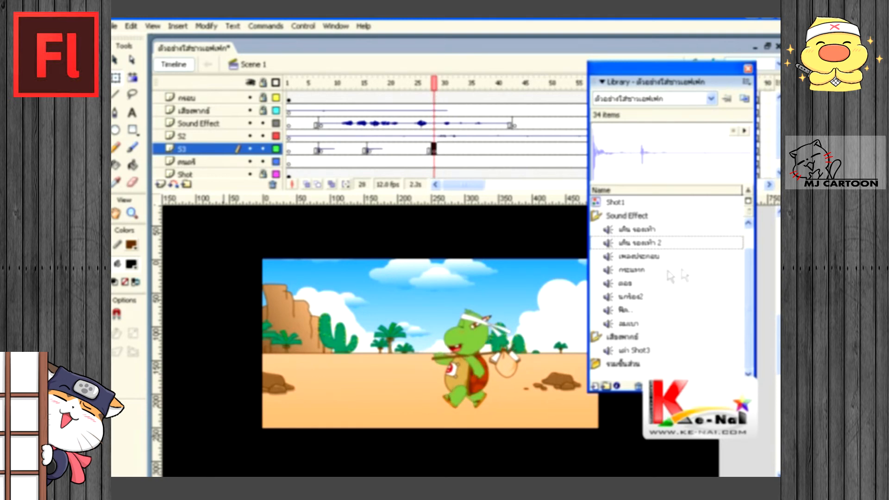
drag(636, 230, 458, 304)
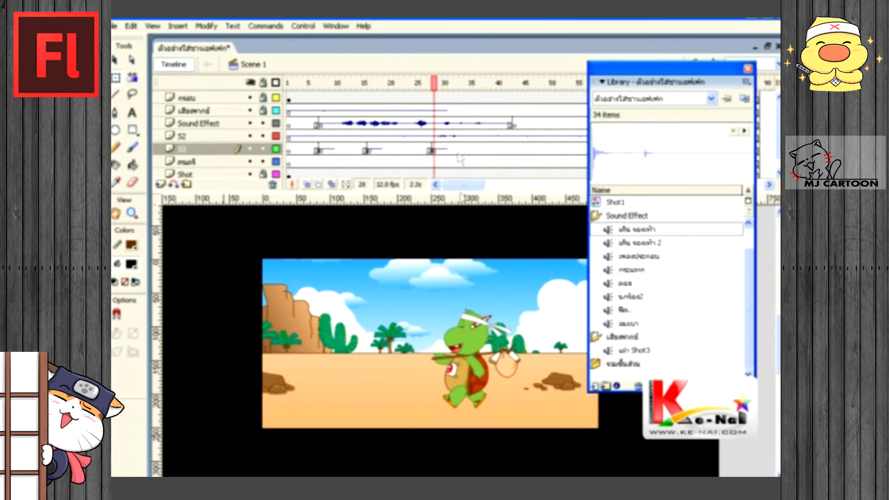
Step: Insert a keyframe at frame 40 on layer S3 and place the footstep sound เดิน รองเท้า 2 there
click(439, 87)
drag(441, 89, 500, 91)
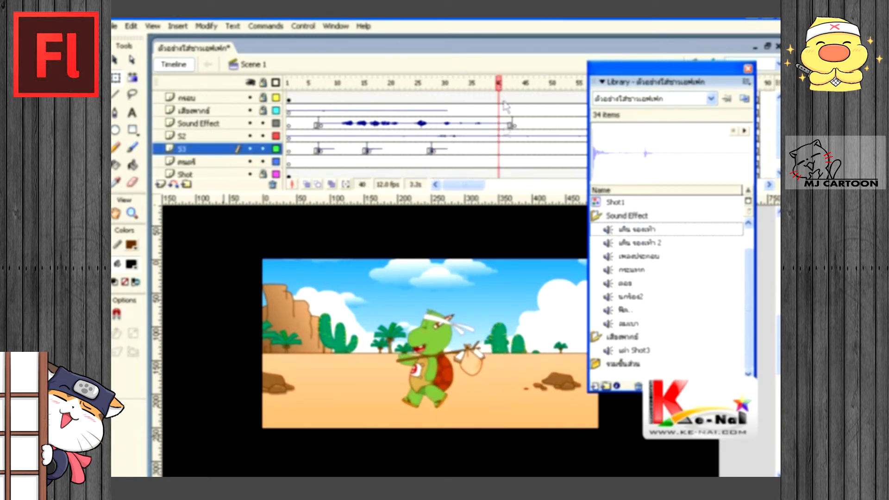
right_click(498, 149)
click(523, 201)
drag(626, 245, 523, 278)
Step: Insert a blank keyframe at frame 54 on layer S3 and place the footstep sound เดิน รองเท้า there
drag(453, 186, 460, 187)
drag(702, 72, 715, 198)
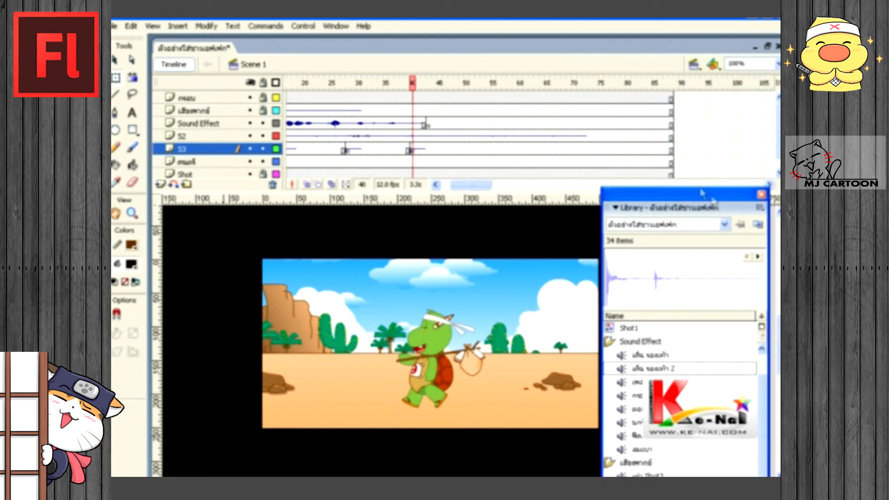
drag(412, 83, 487, 153)
click(487, 149)
key(F7)
drag(652, 357, 553, 354)
Step: Add a blank keyframe at frame 66 on layer S3 with the sound เดิน รองเท้า 2, and play the scene from frame 1
drag(493, 84, 554, 90)
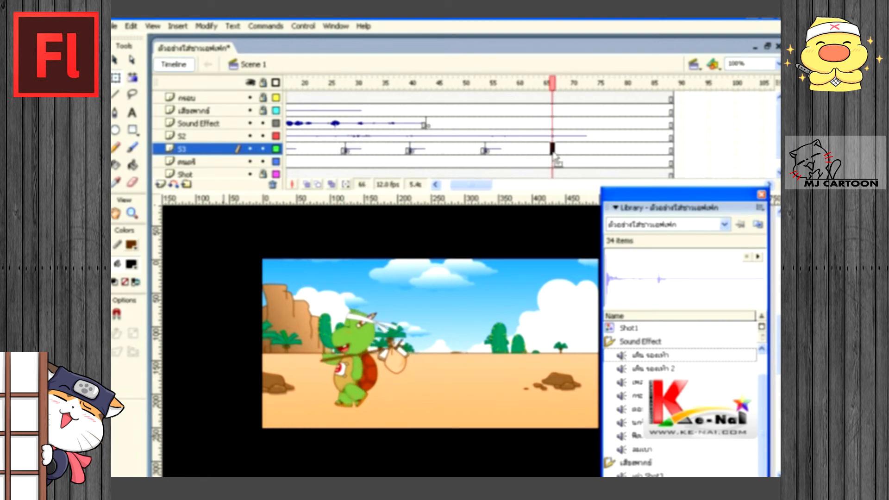
key(F7)
drag(646, 370, 481, 371)
drag(555, 84, 321, 97)
drag(466, 185, 459, 186)
drag(397, 87, 288, 90)
key(Return)
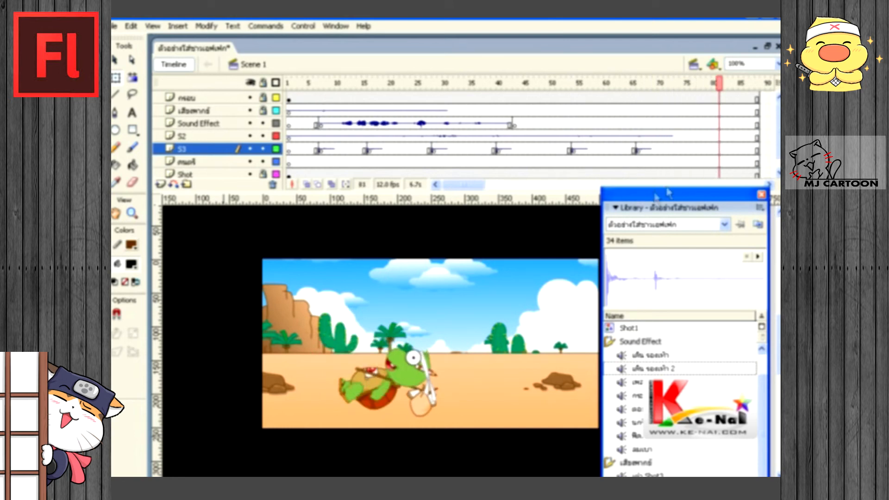
Step: Insert a blank keyframe at frame 74 on layer S3 with the impact sound กระแทก, and play the scene from frame 1
click(681, 149)
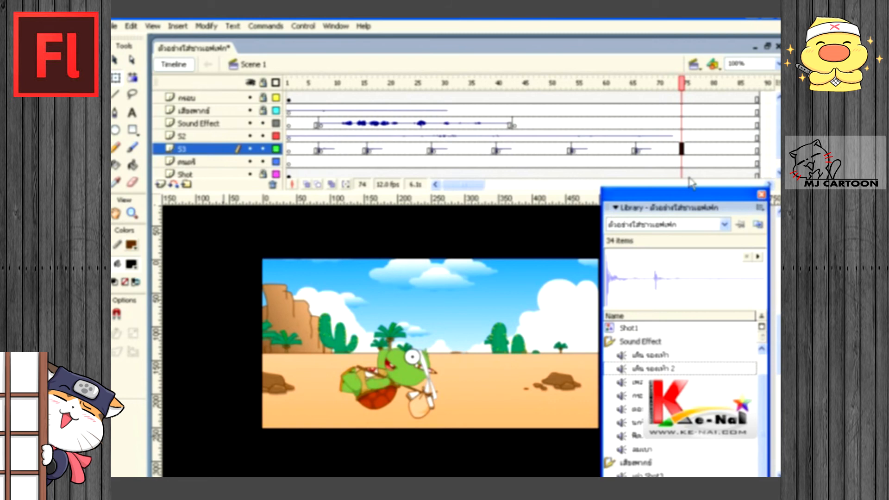
key(F7)
click(638, 396)
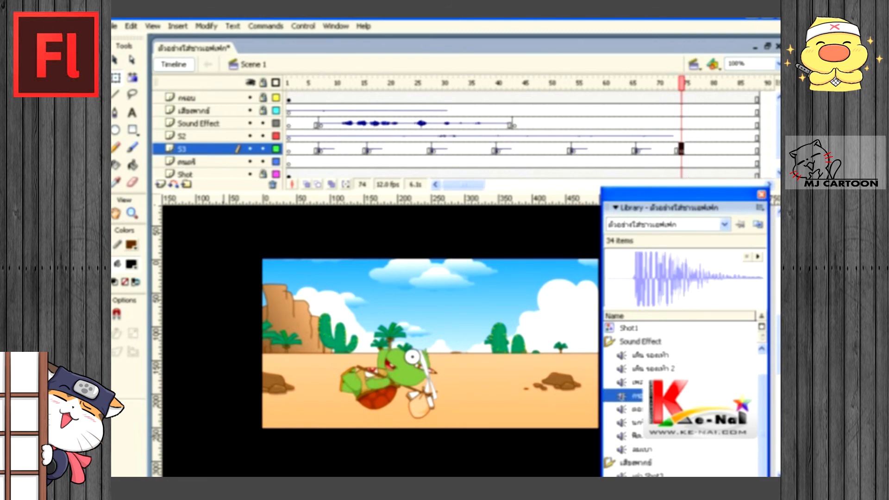
click(757, 256)
drag(682, 85, 673, 87)
click(686, 88)
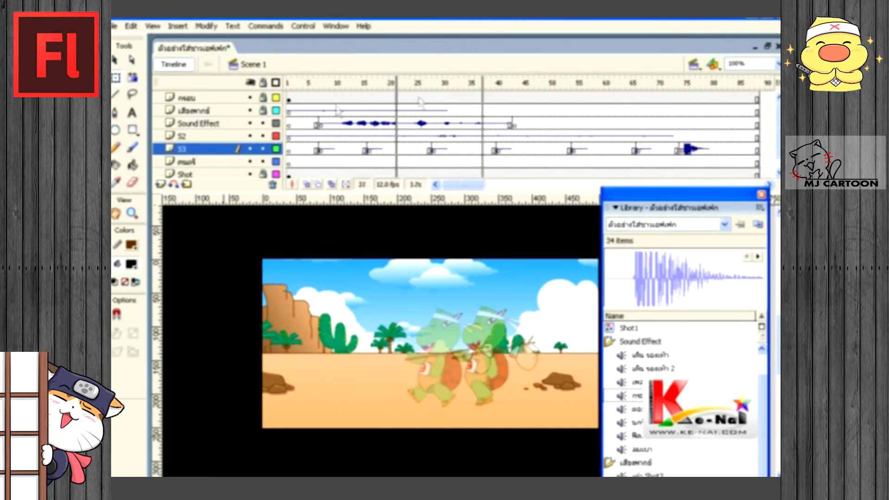
drag(337, 106, 262, 101)
key(Return)
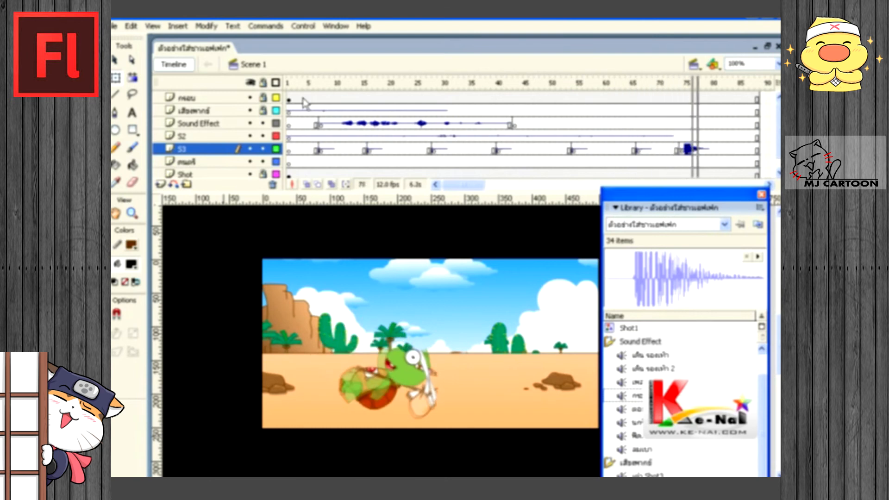
Step: Add a layer named S4 and place it directly below layer S3
click(160, 185)
drag(287, 195, 287, 218)
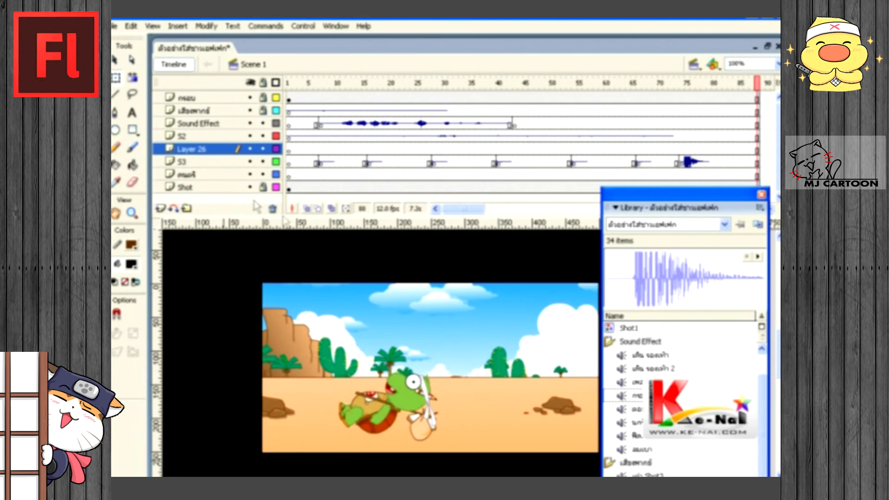
double_click(194, 149)
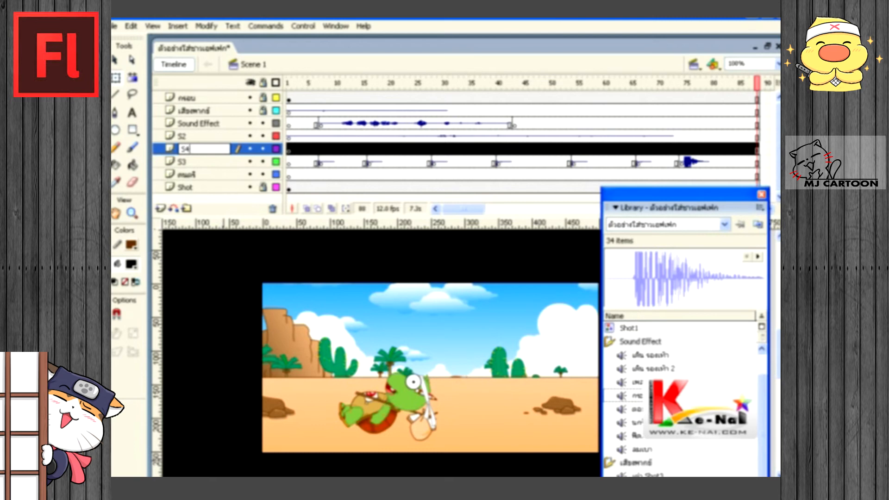
text(S4)
key(Return)
drag(212, 156, 222, 167)
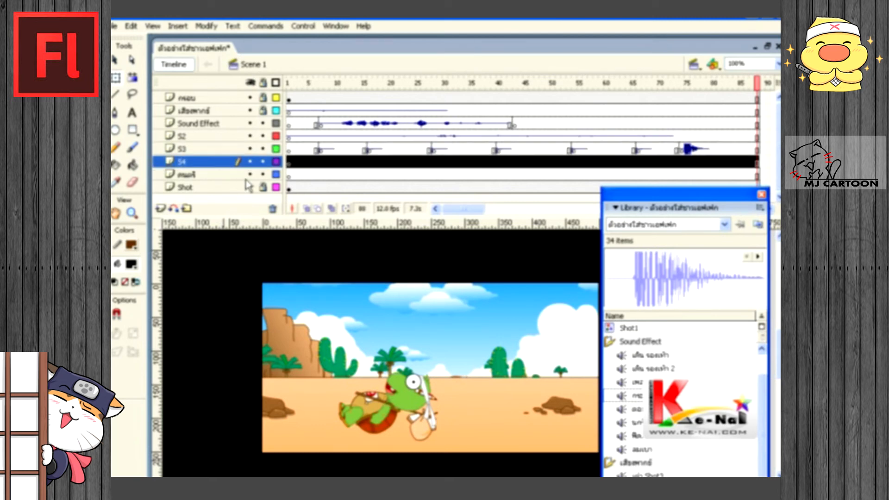
Step: Insert a blank keyframe at frame 78 on layer S4, add the library sound listed just below กระแทก, and play the scene from frame 1
click(649, 161)
click(692, 163)
click(708, 163)
click(705, 162)
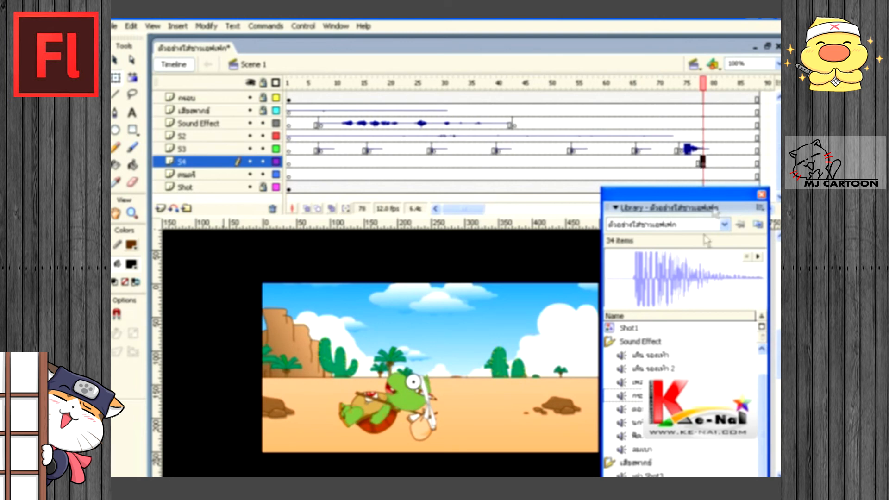
click(639, 411)
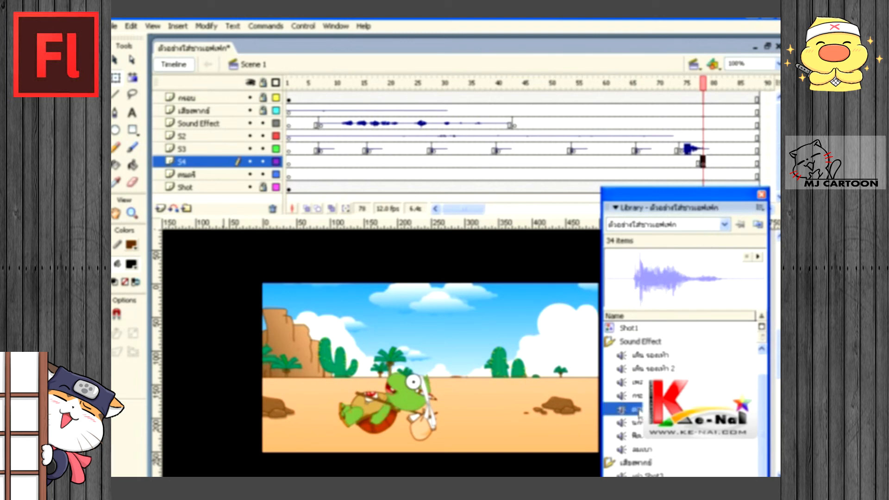
click(759, 258)
drag(690, 194, 689, 219)
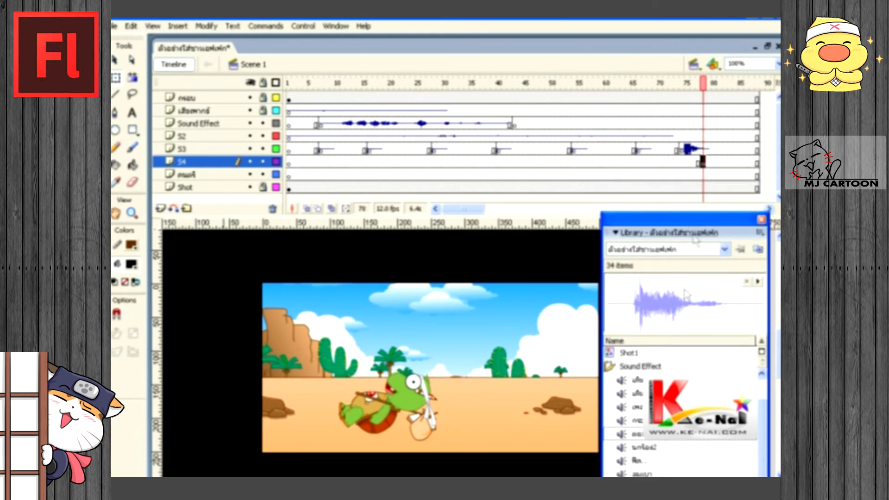
drag(665, 318, 418, 358)
drag(704, 85, 270, 99)
key(Return)
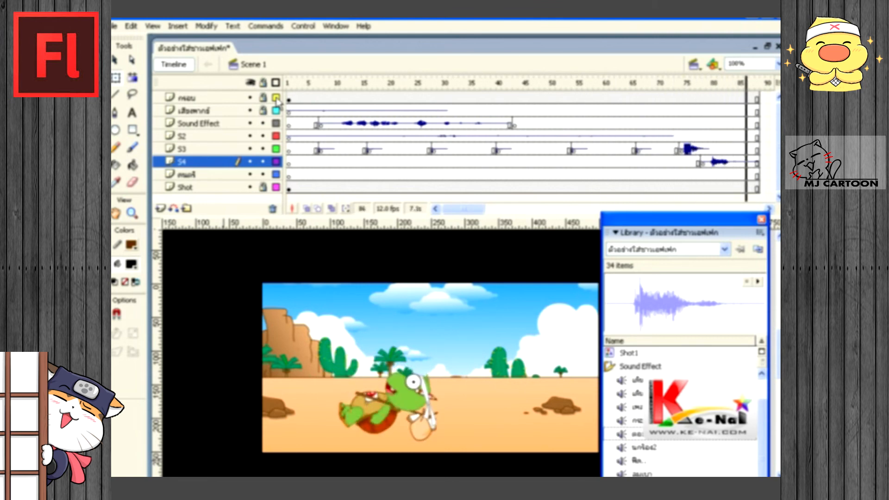
Step: Lock the Sound Effect, S2, S3 and S4 layers and make the music layer ดนตรี active
drag(674, 224, 675, 237)
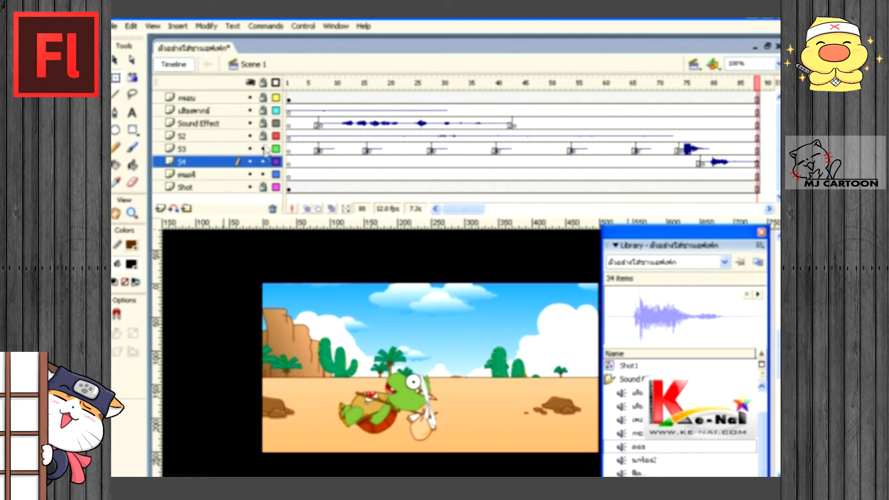
click(206, 176)
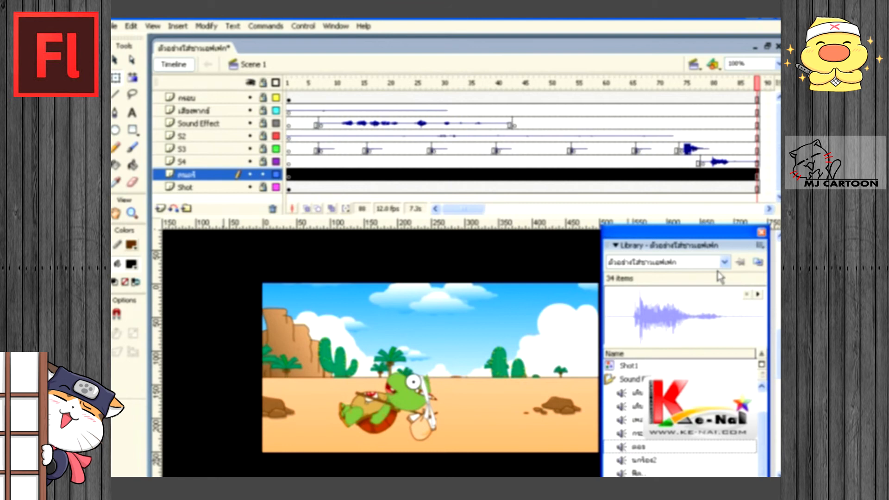
drag(709, 237, 717, 109)
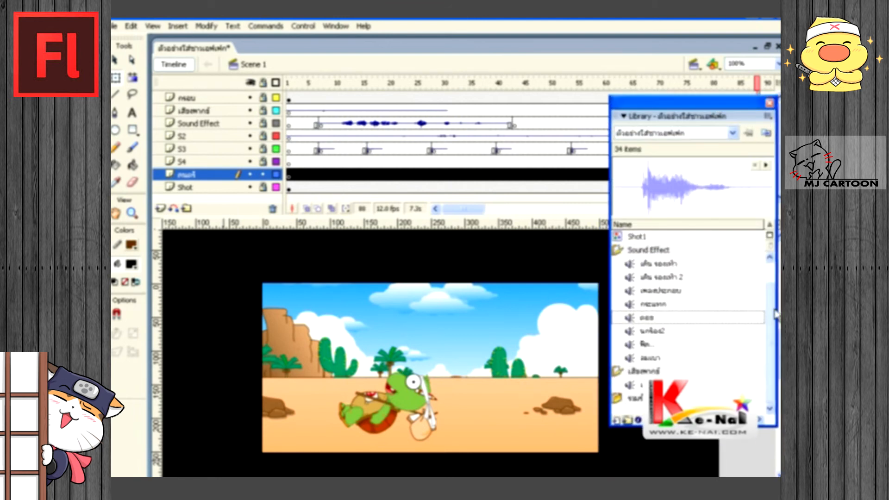
Step: Preview the library sound เพลงประกอบ and place it on the music layer ดนตรี
drag(773, 304, 773, 336)
click(668, 358)
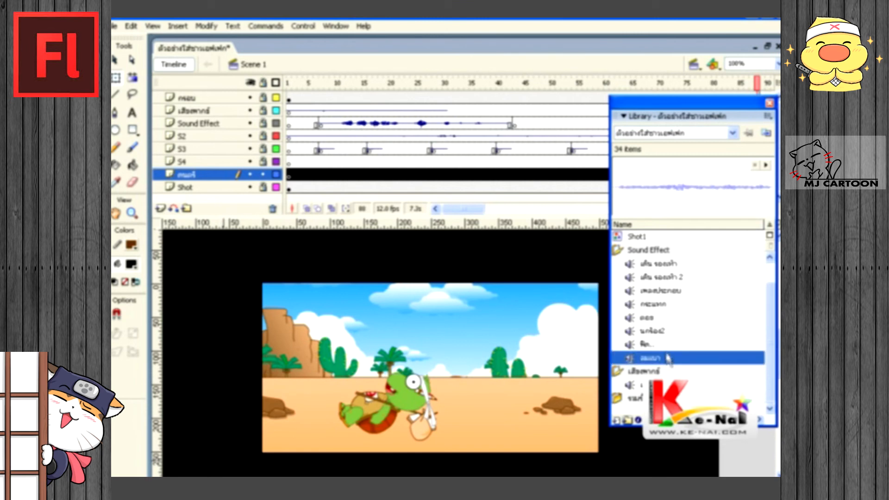
click(659, 331)
click(659, 303)
click(659, 291)
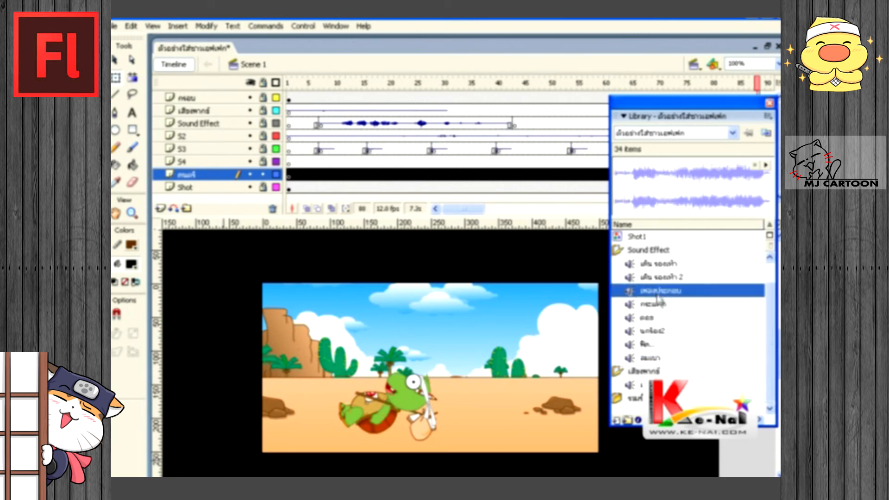
click(766, 166)
click(756, 167)
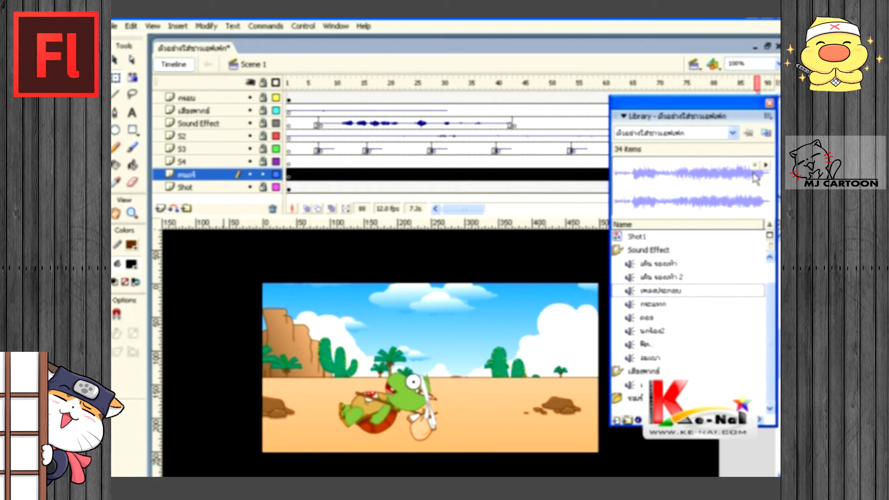
drag(634, 291, 391, 320)
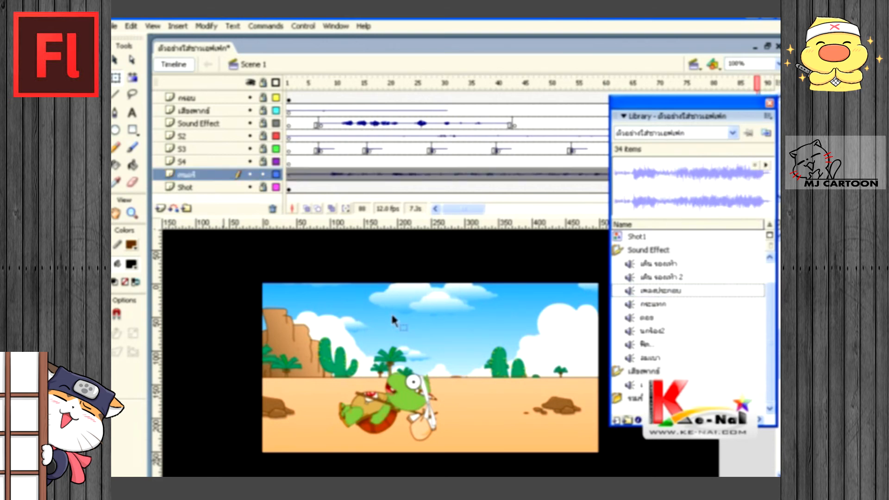
click(768, 104)
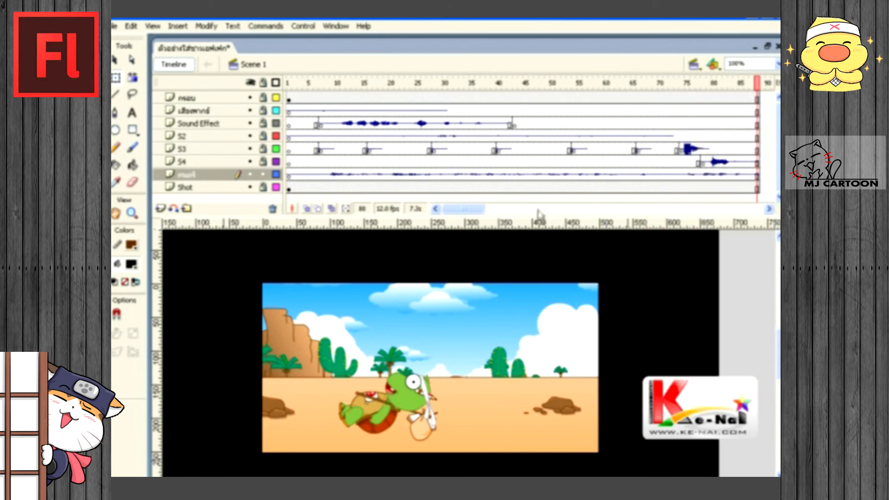
Step: Play the scene from frame 1 to check the background music against the other sounds
click(558, 175)
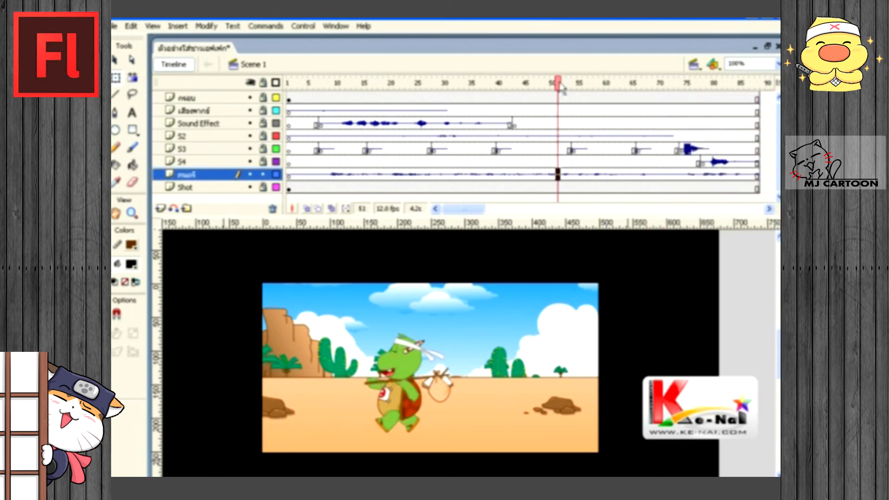
drag(559, 84, 247, 109)
key(Return)
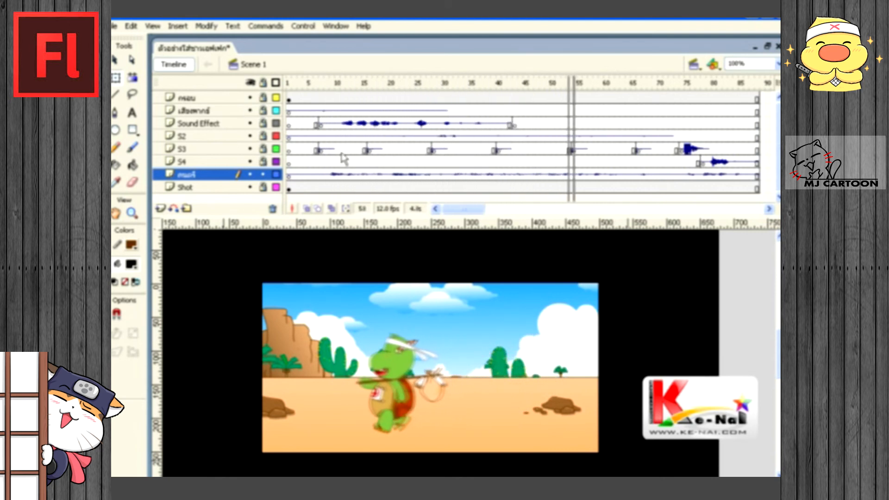
Step: Lower both channels of the music on layer ดนตรี with a custom volume envelope, and replay the scene from frame 1
click(310, 175)
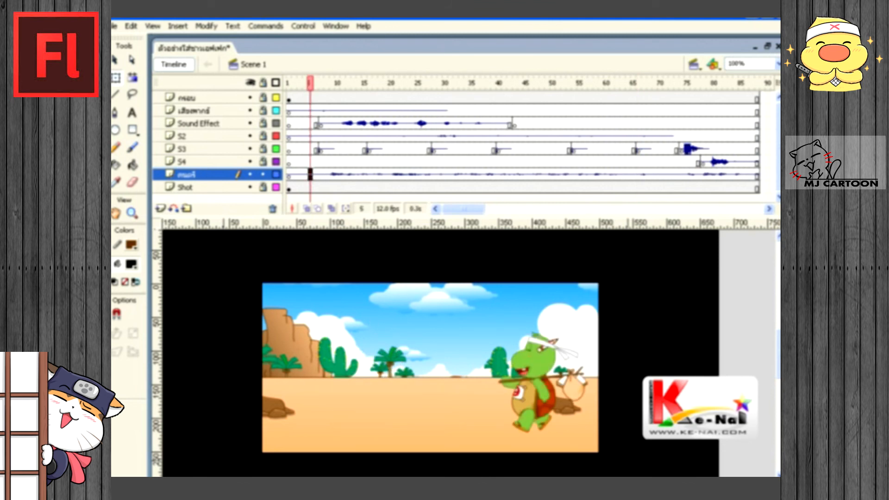
key(ctrl+F3)
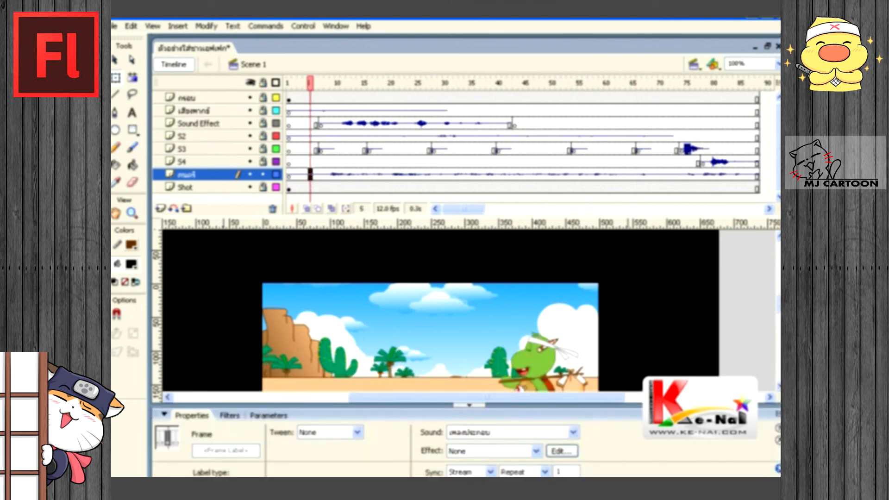
click(561, 451)
drag(273, 181, 273, 240)
drag(273, 279, 274, 346)
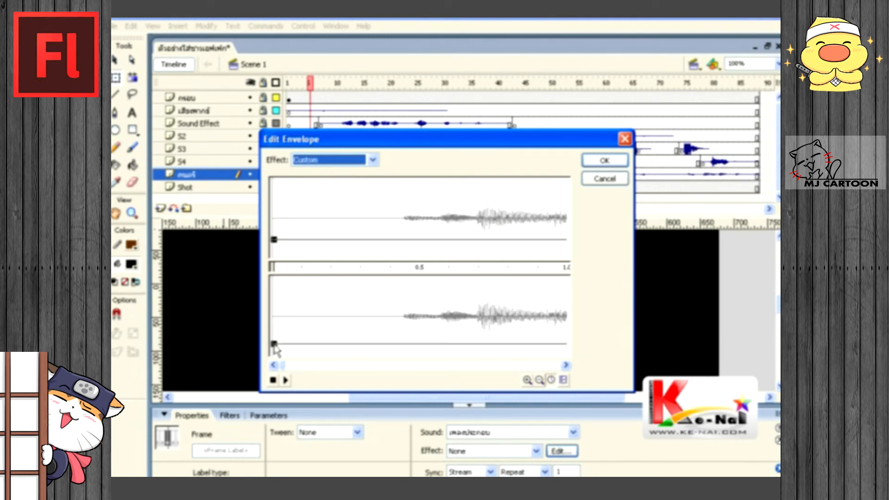
drag(277, 240, 274, 244)
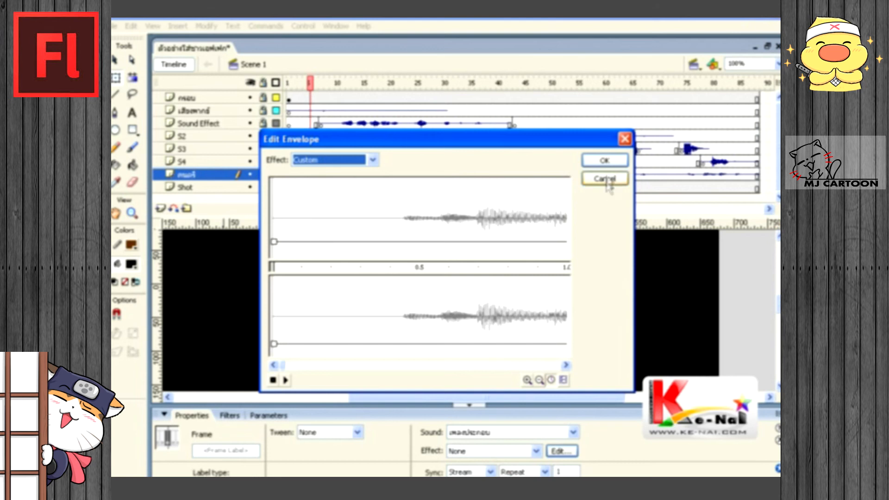
click(604, 160)
drag(310, 83, 288, 83)
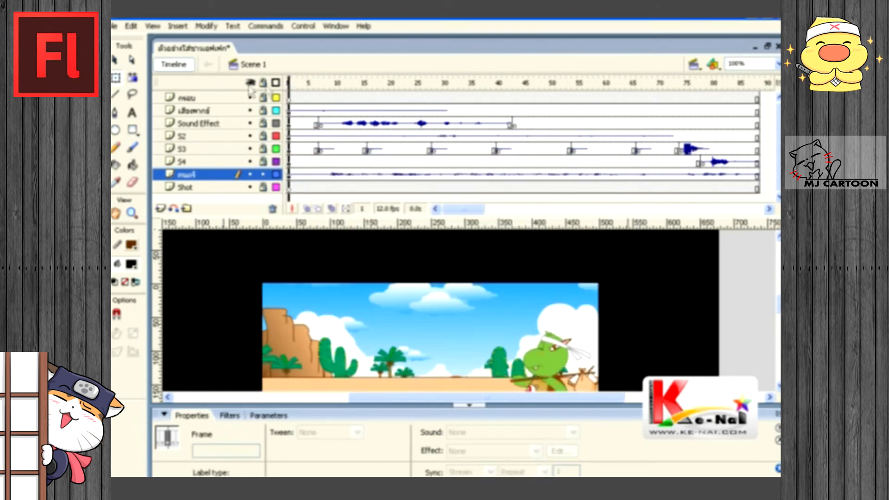
key(Return)
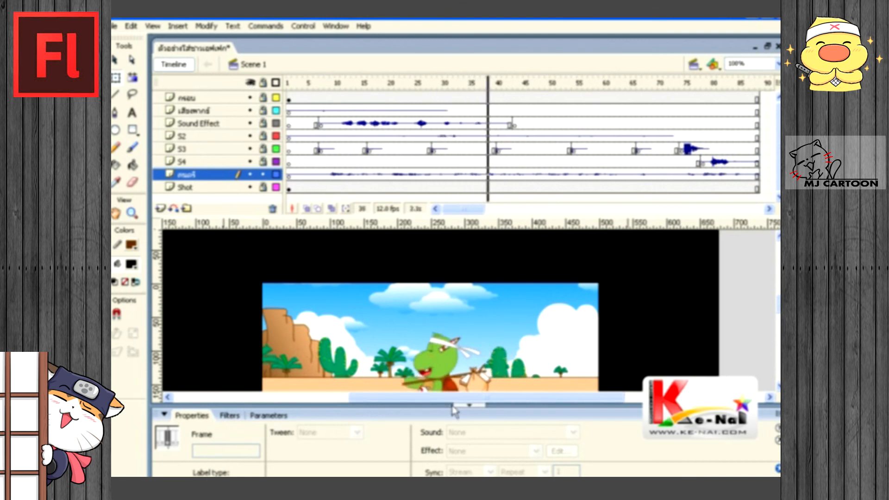
click(468, 405)
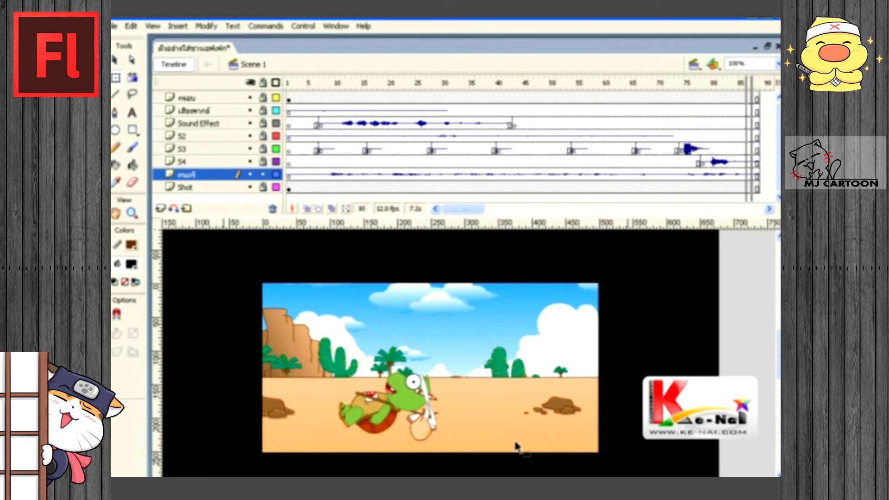
Step: Extend all layers of the scene from their current end to about frame 101 by inserting frames
drag(469, 213, 471, 211)
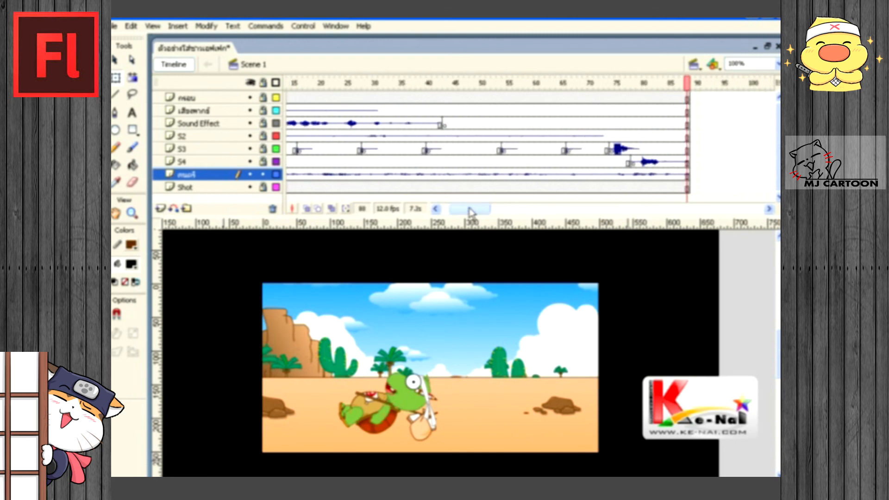
key(F5)
key(F5)
key(F5)
key(F5)
key(F5)
key(F5)
key(F5)
key(F5)
key(F5)
key(F5)
key(F5)
key(F5)
key(F5)
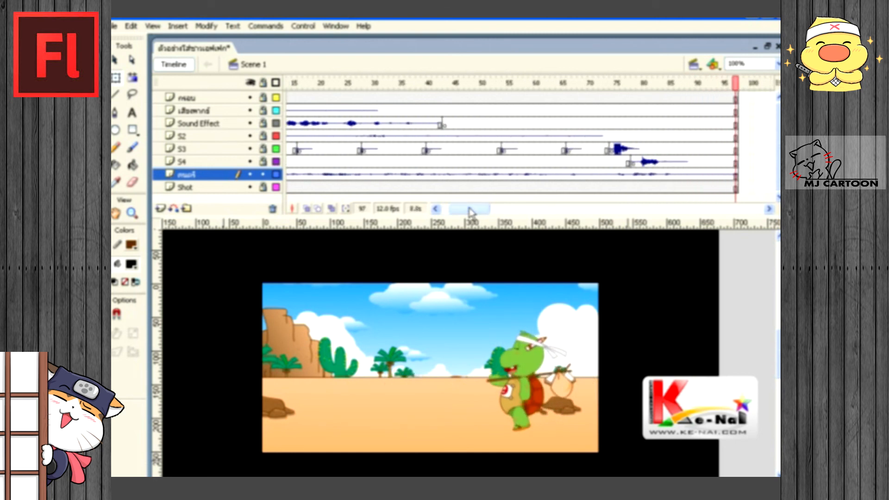
key(F5)
Step: Scrub back to frame 79 and unlock all layers of the scene
drag(647, 79, 641, 95)
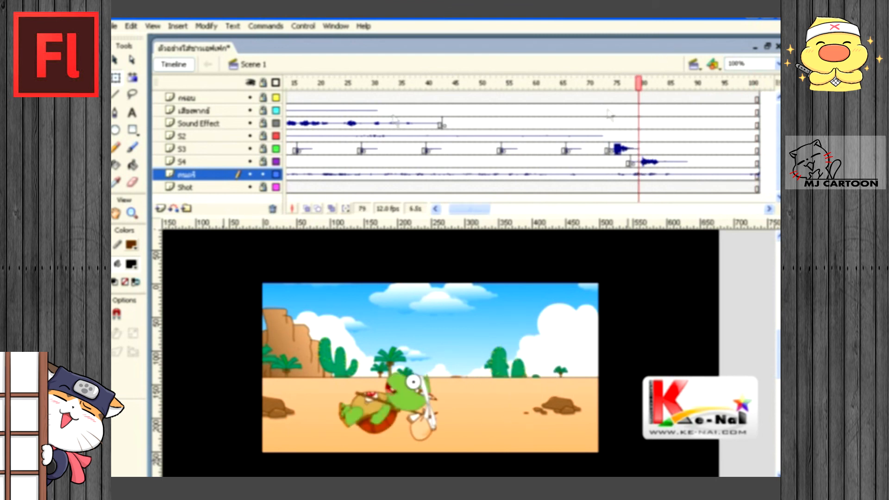
click(263, 83)
click(264, 83)
click(264, 83)
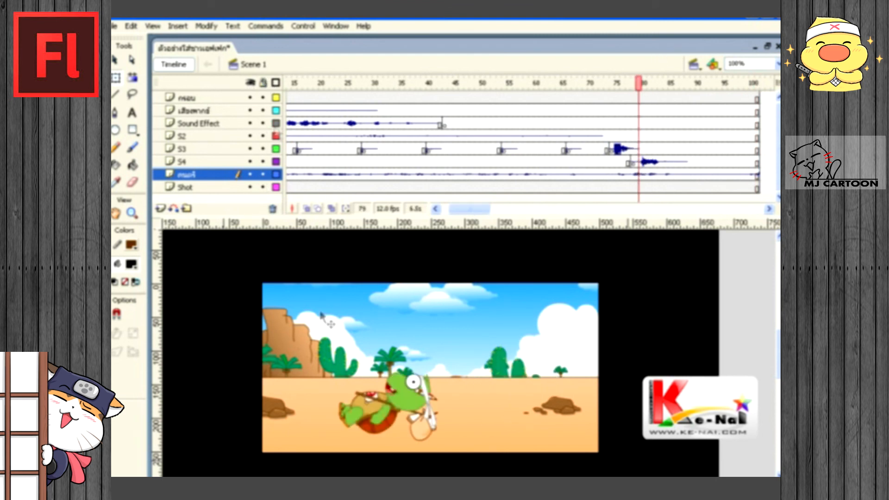
Step: Open the Shot1 symbol for editing, and open the walking turtle symbol nested inside it
click(459, 376)
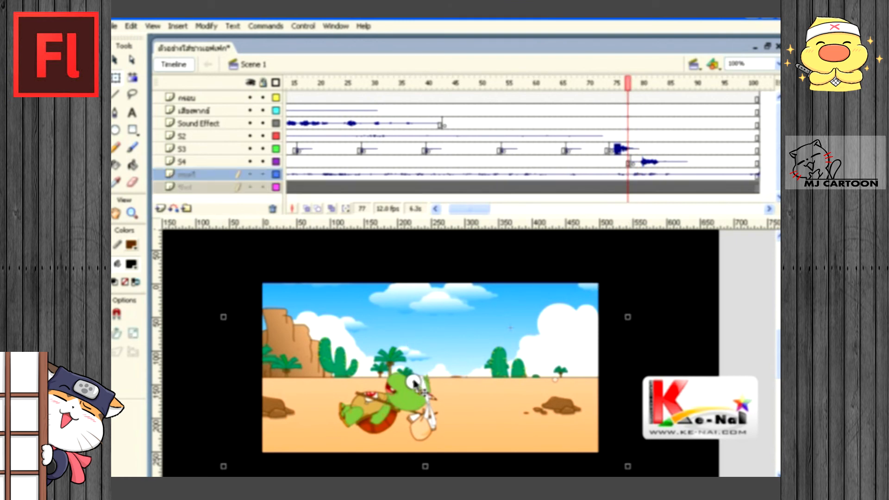
double_click(416, 383)
click(573, 361)
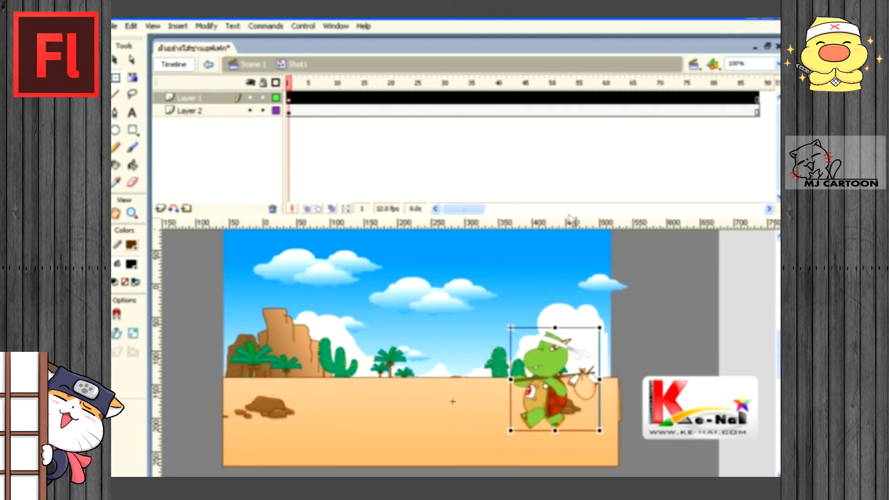
double_click(558, 371)
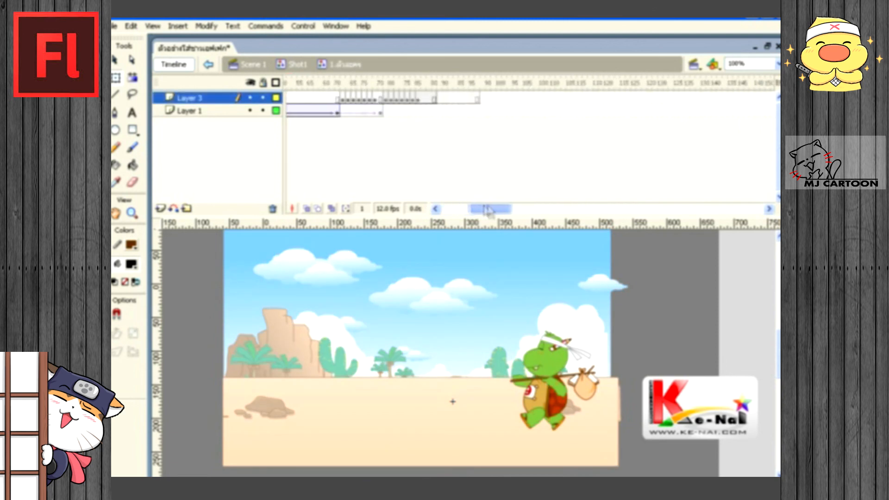
Step: Extend Layer 3 of the walking turtle symbol to frame 141 and go back up to the Shot1 symbol
click(710, 97)
key(F6)
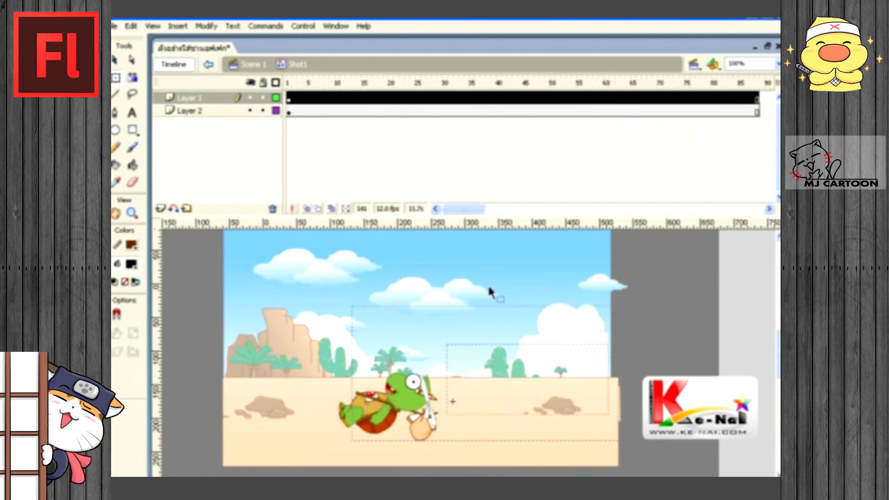
double_click(489, 288)
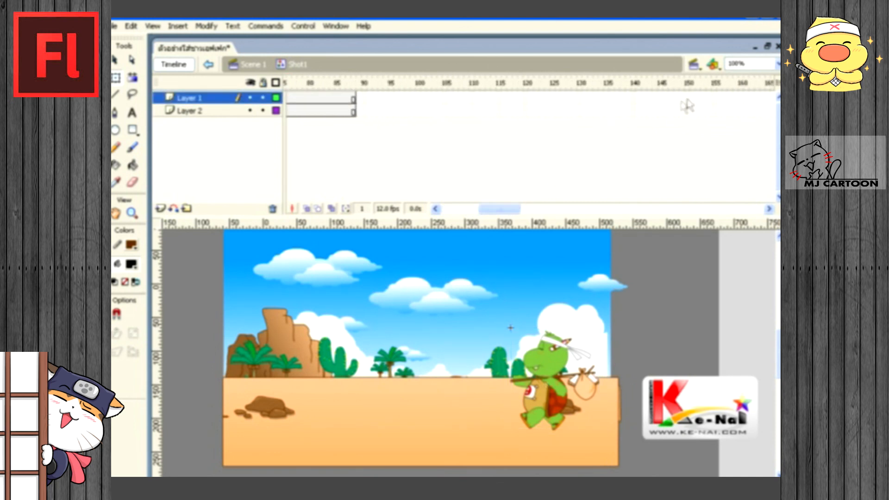
Step: Extend both layers of the Shot1 symbol to frame 150 and return to the main scene
drag(687, 97, 688, 114)
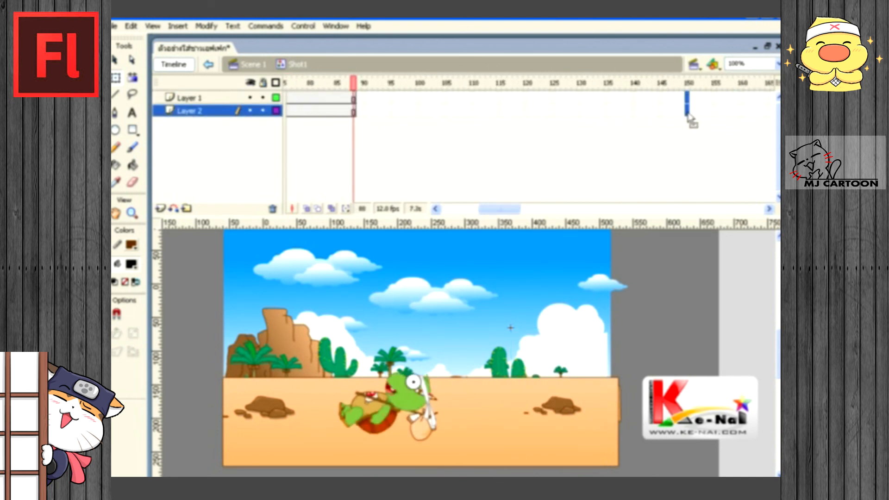
key(F6)
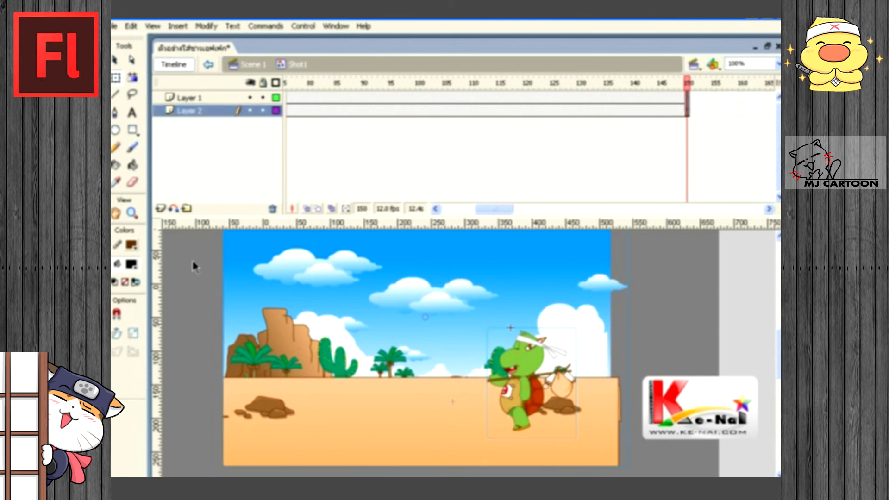
double_click(192, 264)
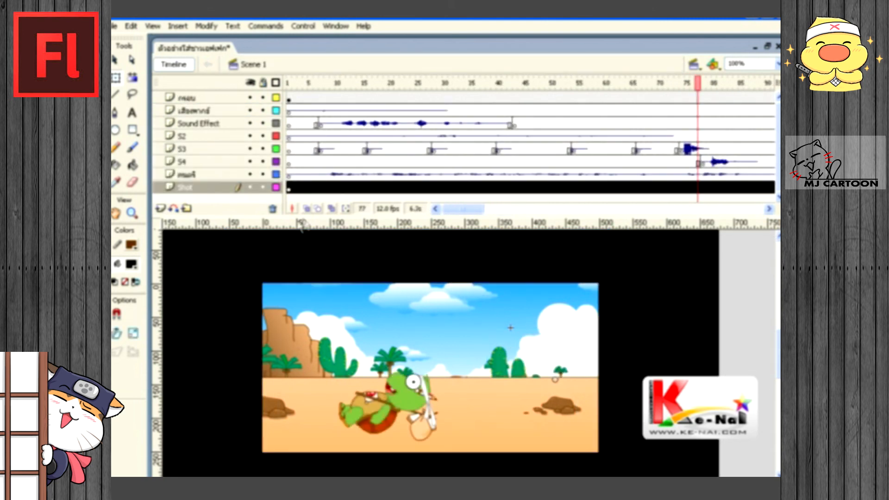
Step: Play the scene from frame 1 to its end, and remove the last two frames so all layers end at frame 99
click(453, 210)
click(287, 97)
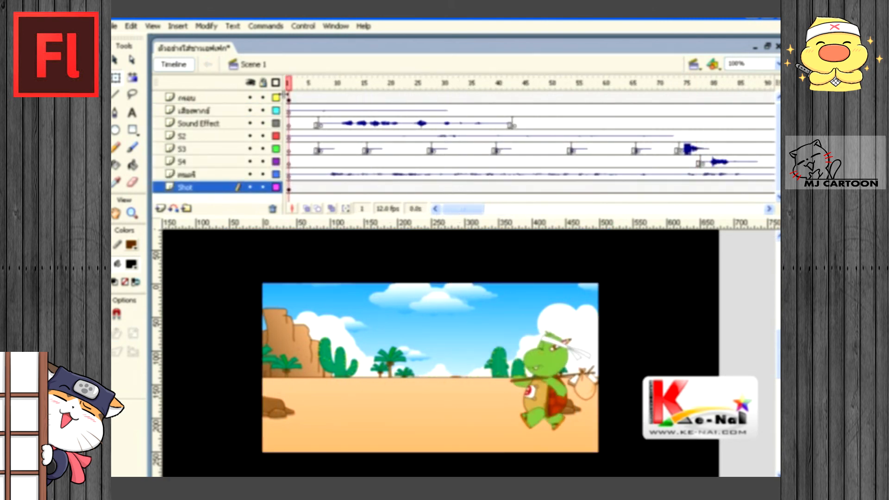
key(Return)
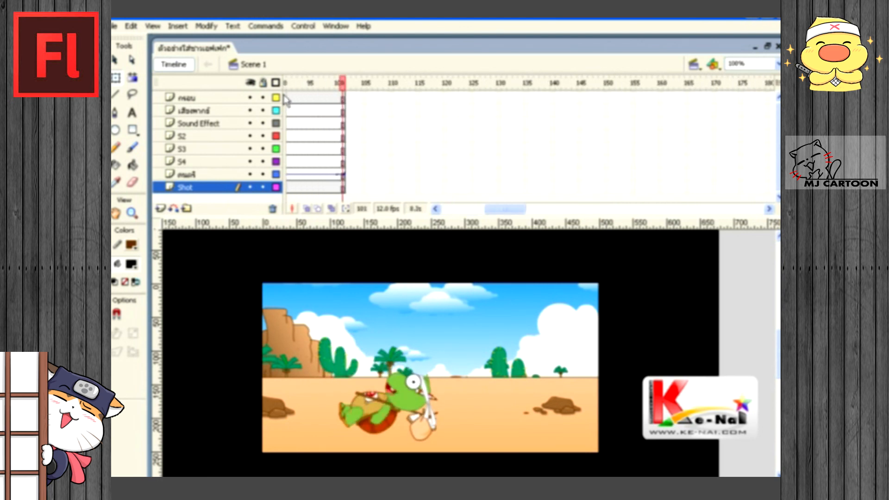
key(comma)
key(comma)
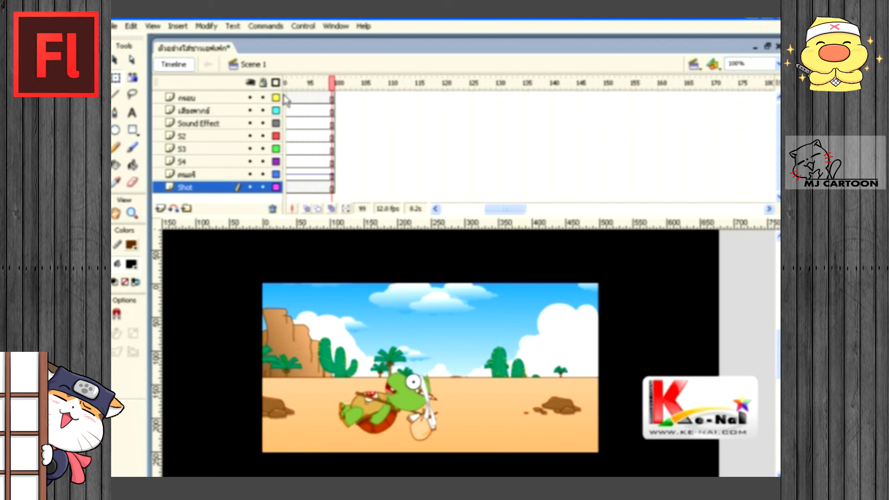
Step: Create a motion tween on the Shot layer from its frame 19
drag(572, 481, 519, 481)
drag(512, 216, 469, 214)
click(385, 187)
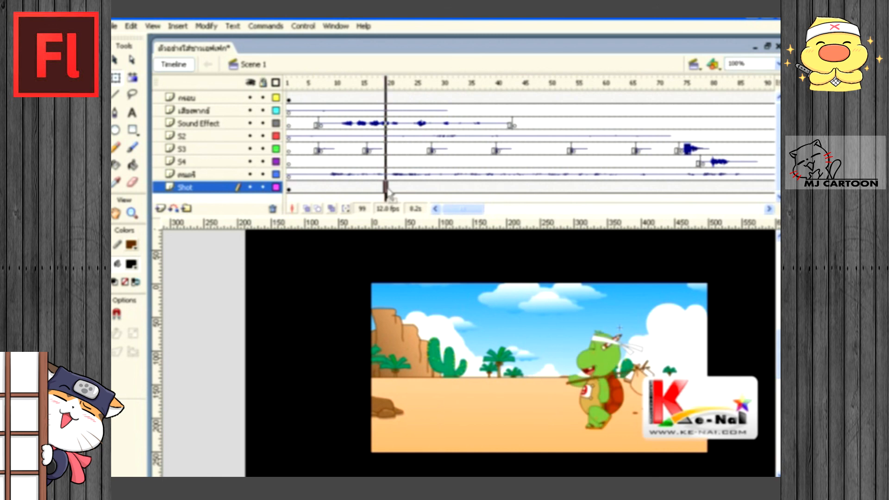
right_click(386, 188)
click(401, 195)
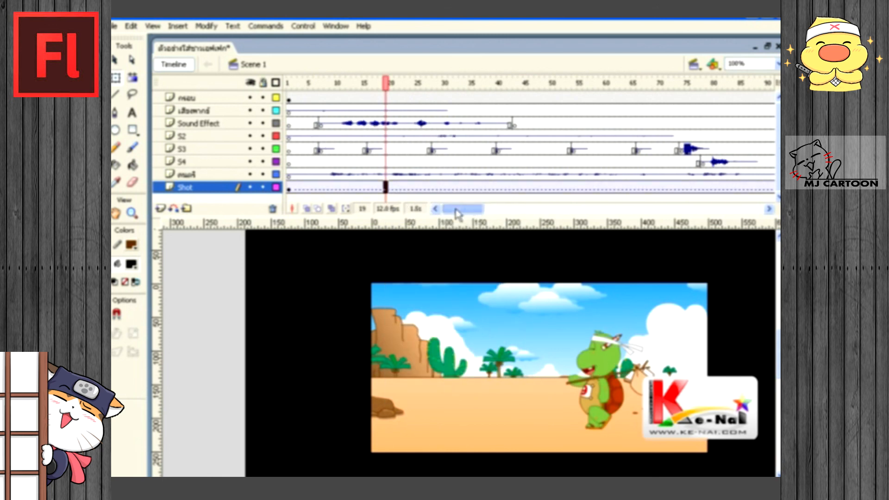
Step: Nudge the shot slightly down in a new keyframe on the Shot layer and place that keyframe at frame 73
drag(456, 213, 476, 212)
click(510, 187)
key(F6)
key(Down)
key(Down)
key(Down)
key(Down)
key(Down)
key(Down)
key(Down)
key(Down)
key(Down)
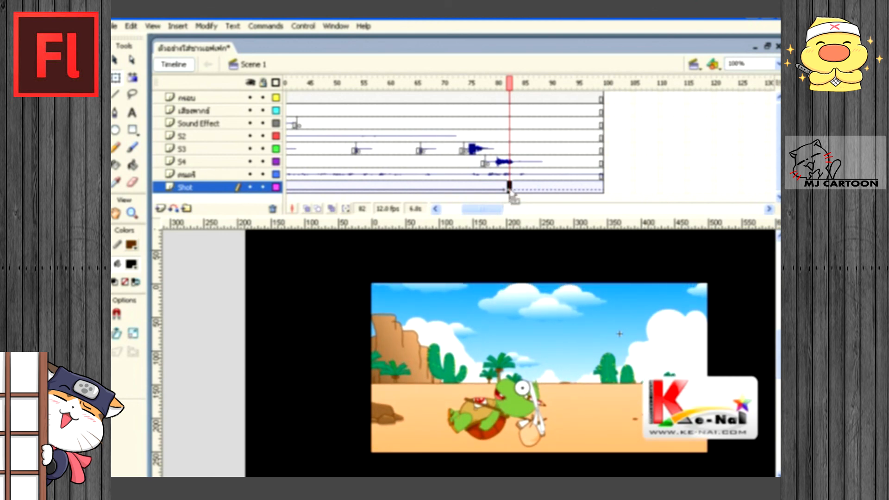
drag(463, 188, 448, 211)
Step: Scrub back and replay the scene to its end to check the shot's downward shift
drag(566, 86, 255, 113)
key(Return)
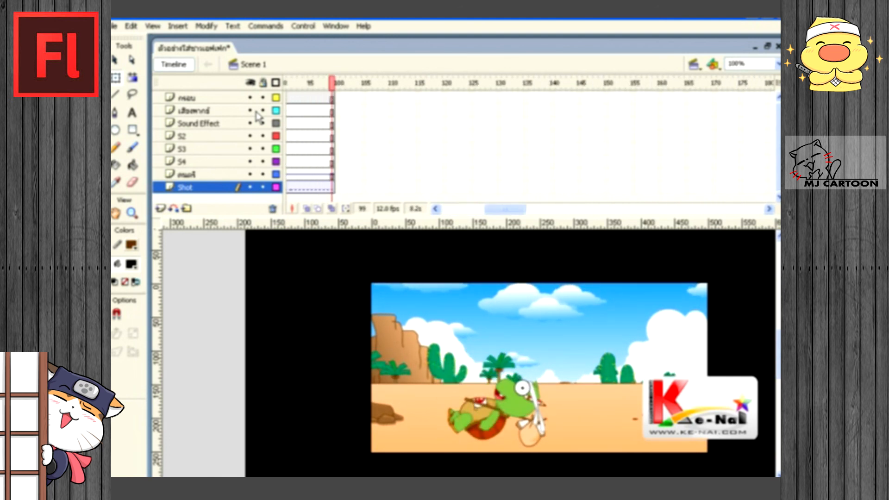
Step: Insert a keyframe at frame 75 of the Shot layer and nudge the shot further down there
drag(496, 214, 477, 213)
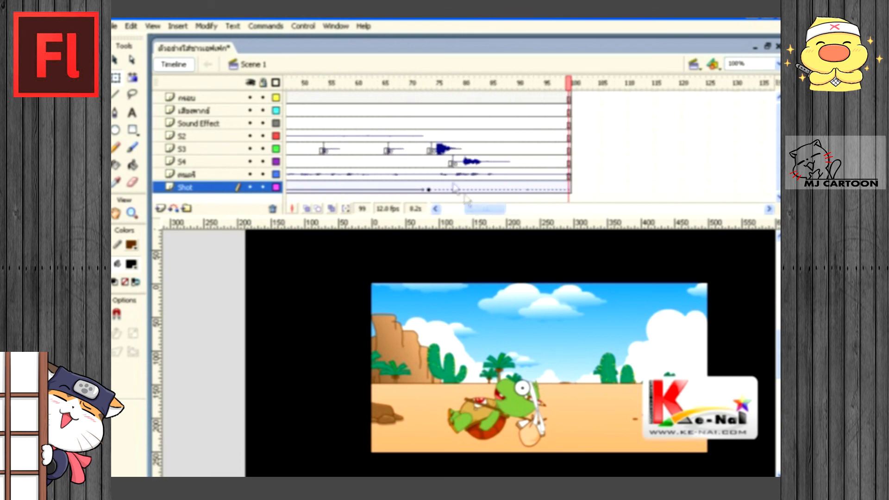
click(439, 187)
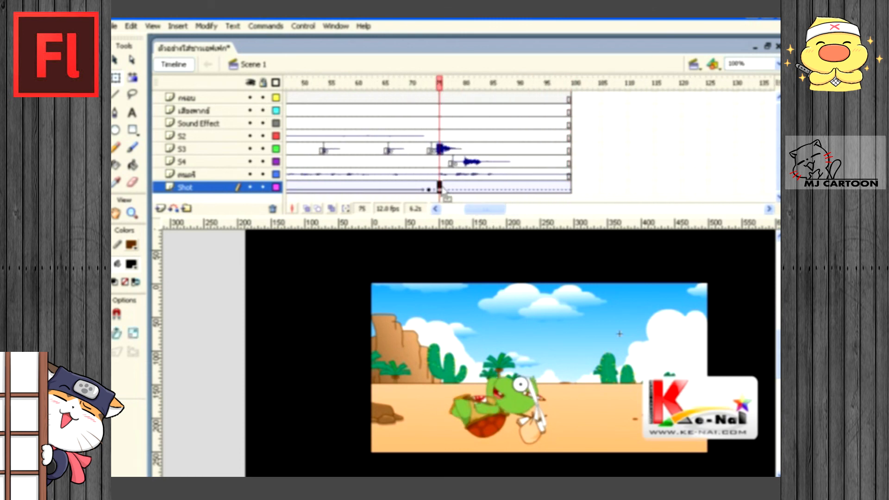
key(Down)
key(Down)
key(Down)
key(Down)
key(Down)
key(Down)
key(Down)
key(Down)
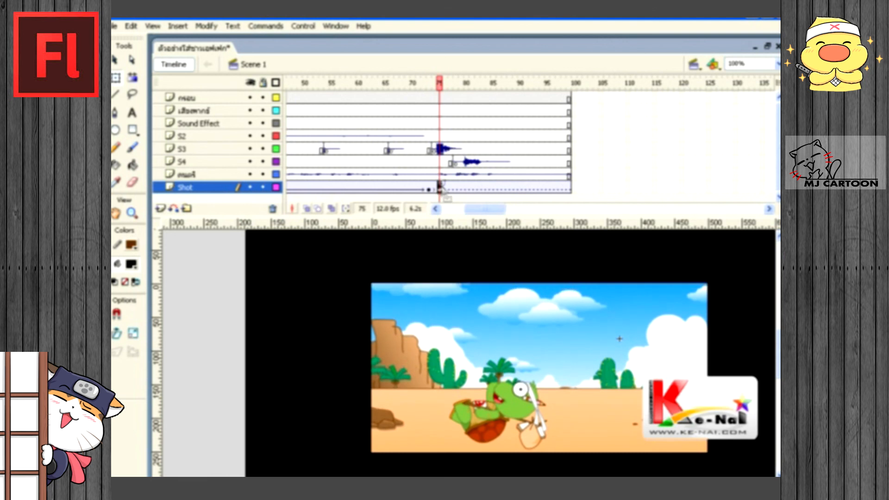
Step: Insert a keyframe at frame 76 of the Shot layer and nudge the shot slightly up there
click(444, 187)
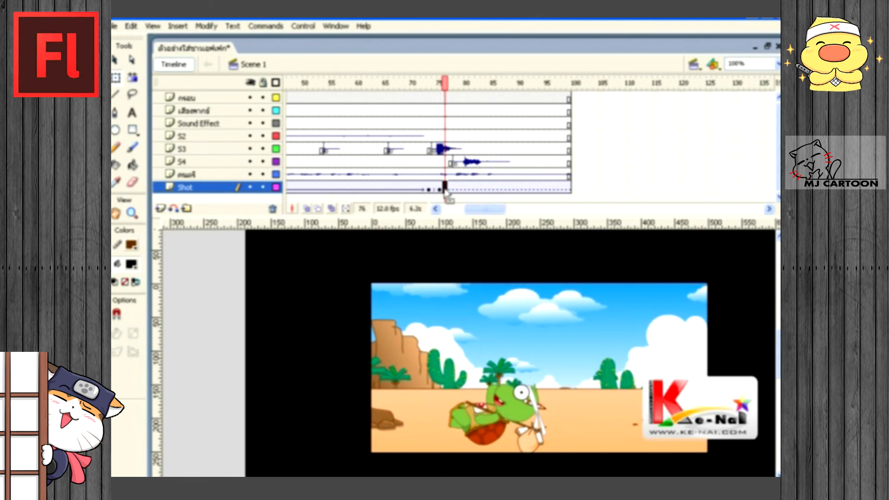
key(Up)
key(Up)
key(Up)
key(Up)
key(Up)
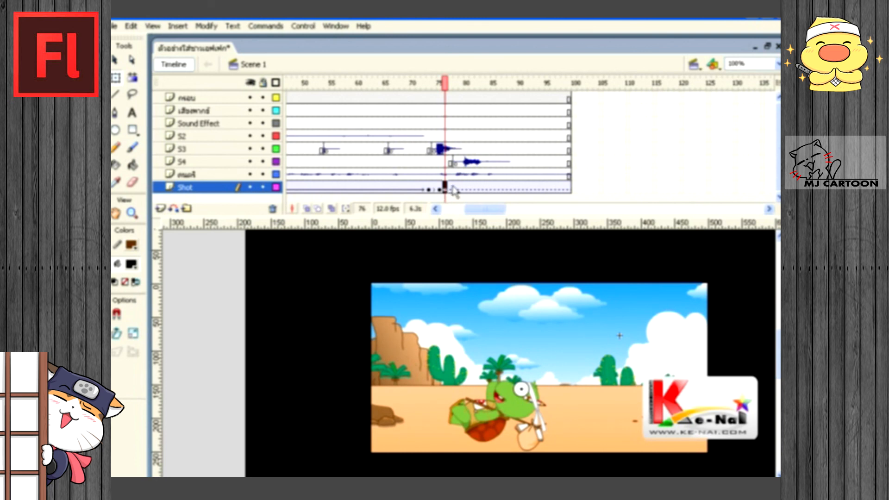
Step: Insert a keyframe at frame 77 of the Shot layer with the shot nudged slightly down, and replay the scene's ending
click(451, 187)
key(Down)
key(Down)
key(Down)
drag(450, 88, 355, 89)
key(Return)
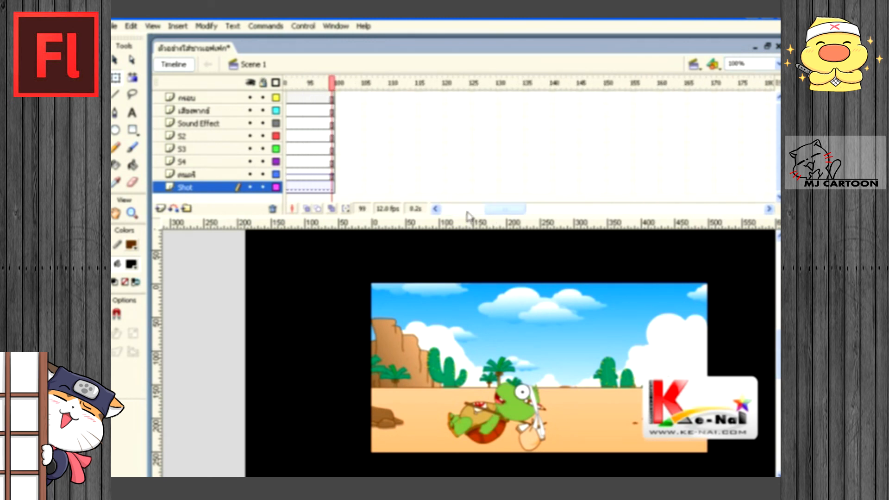
Step: Test the movie in a maximized player window, watch the turtle's fall, and close the preview
key(ctrl+Return)
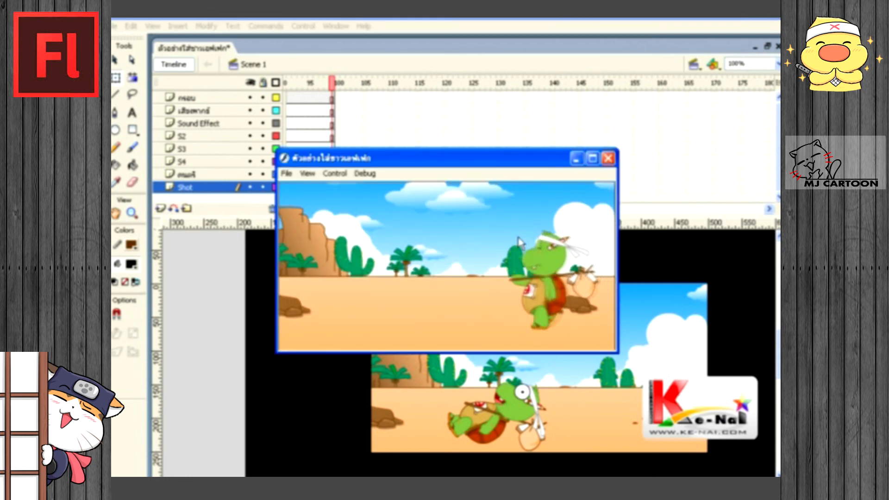
drag(539, 164, 572, 150)
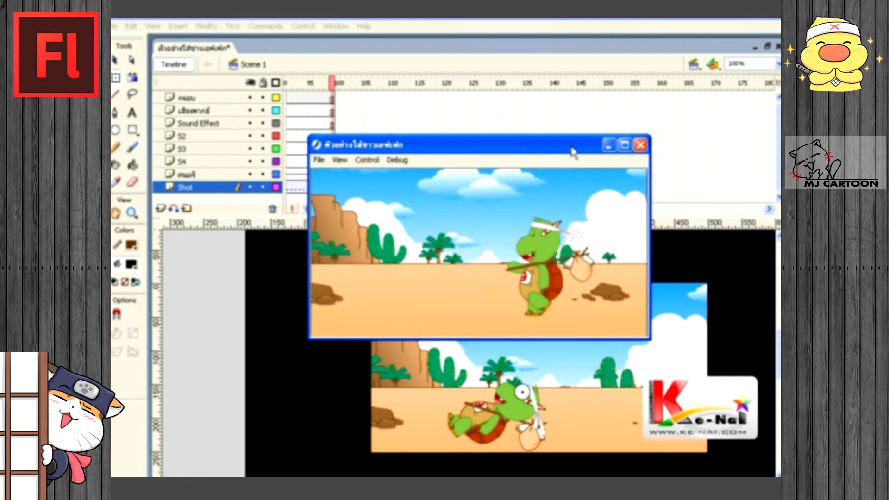
click(624, 146)
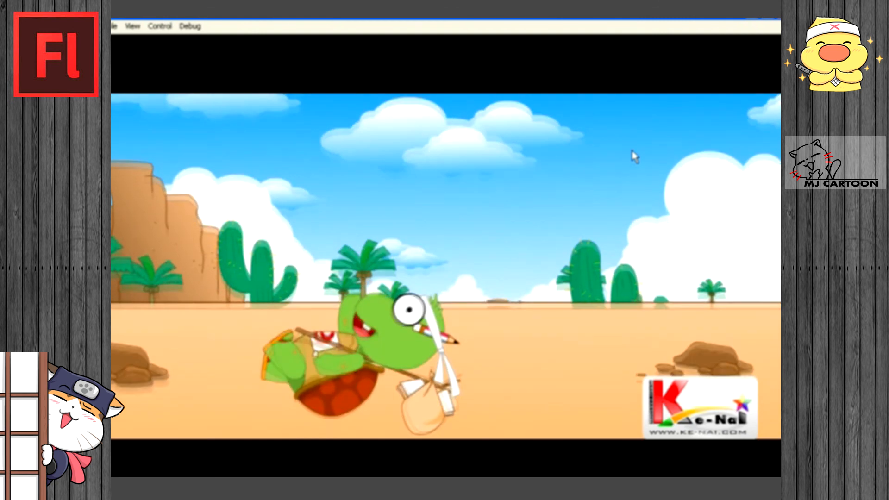
click(776, 18)
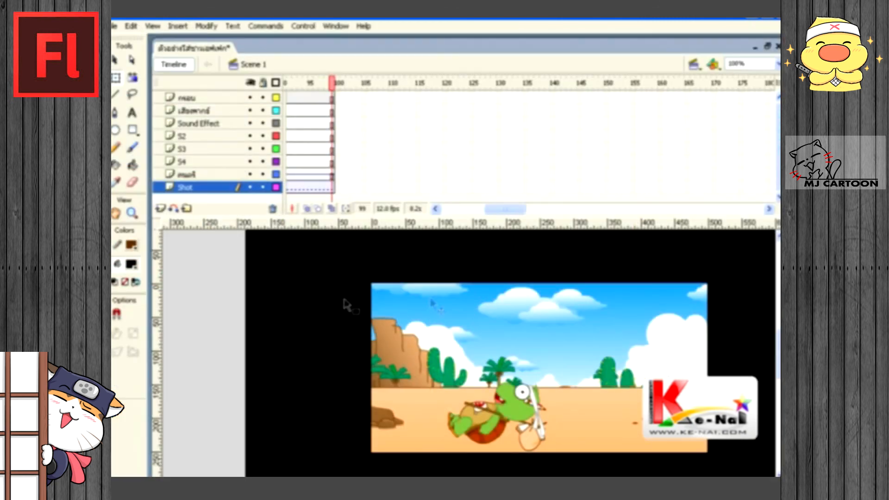
drag(504, 208, 442, 213)
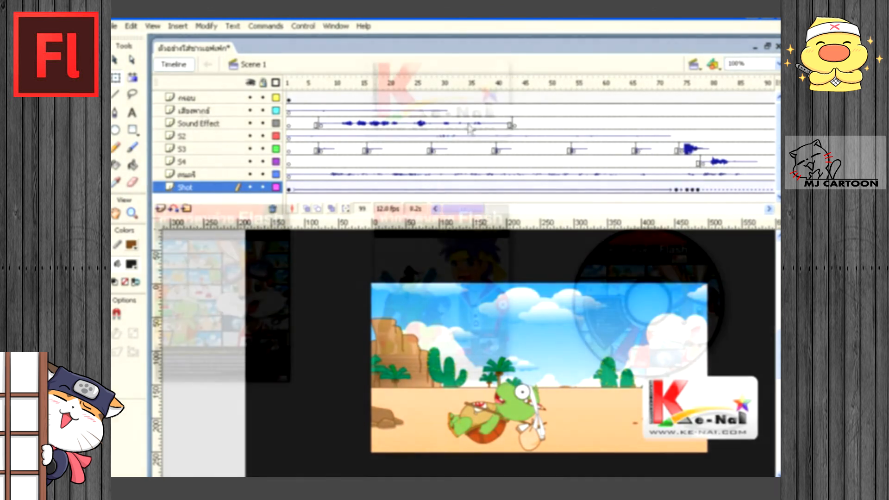